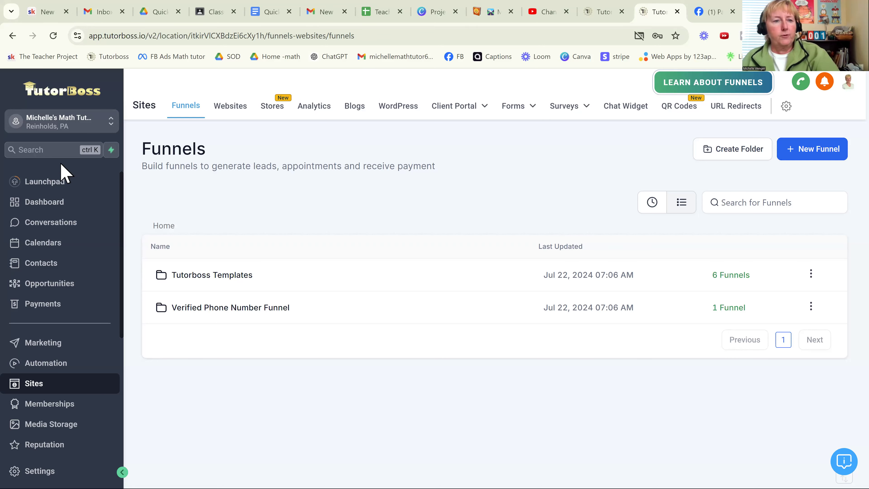
- Open the form builder in the Sites section and look over the list of existing forms
left_click(49, 206)
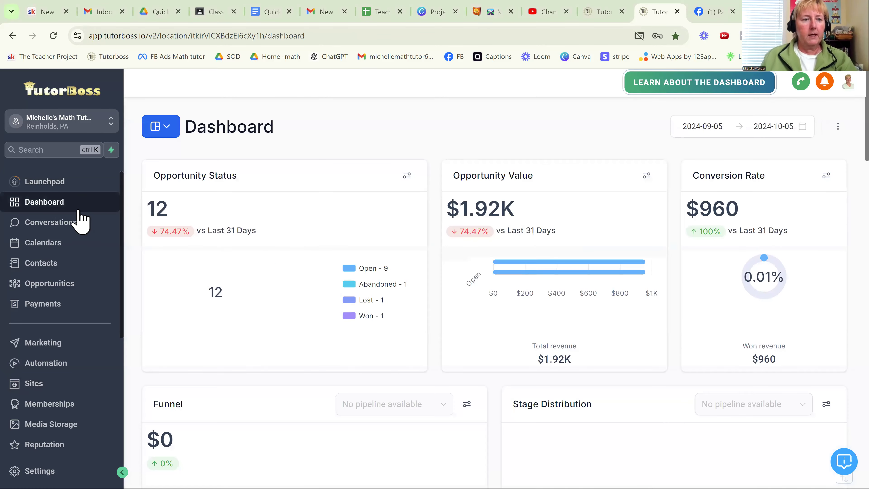
left_click(38, 386)
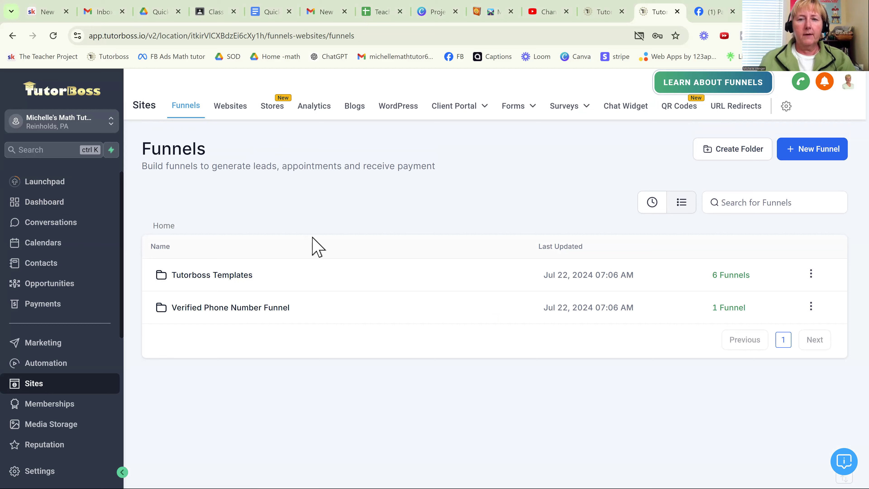
mouse_move(513, 107)
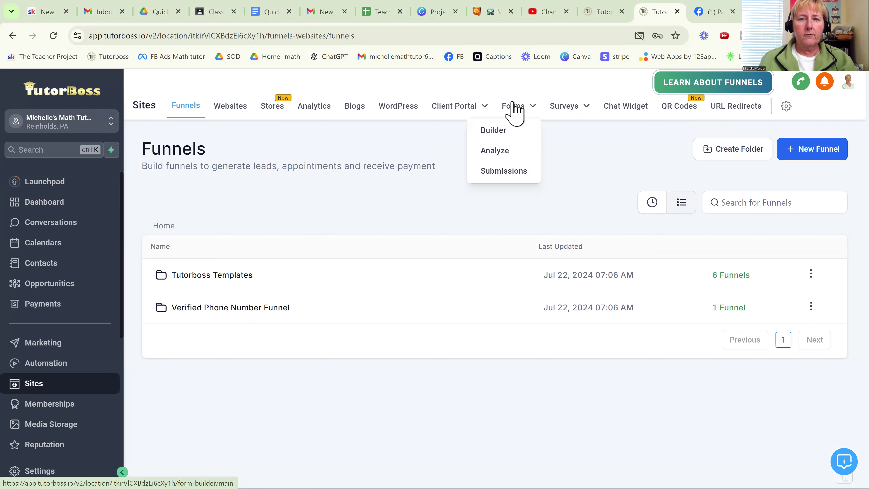
left_click(498, 131)
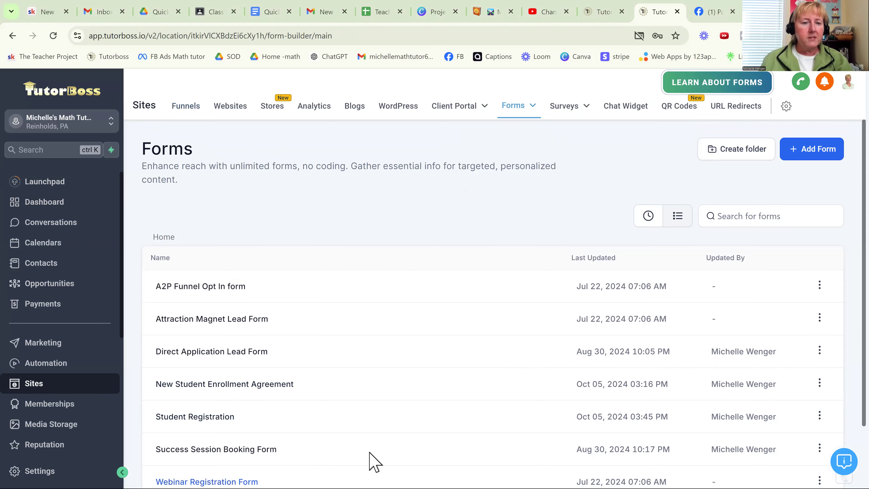
scroll(246, 219, "down", 2)
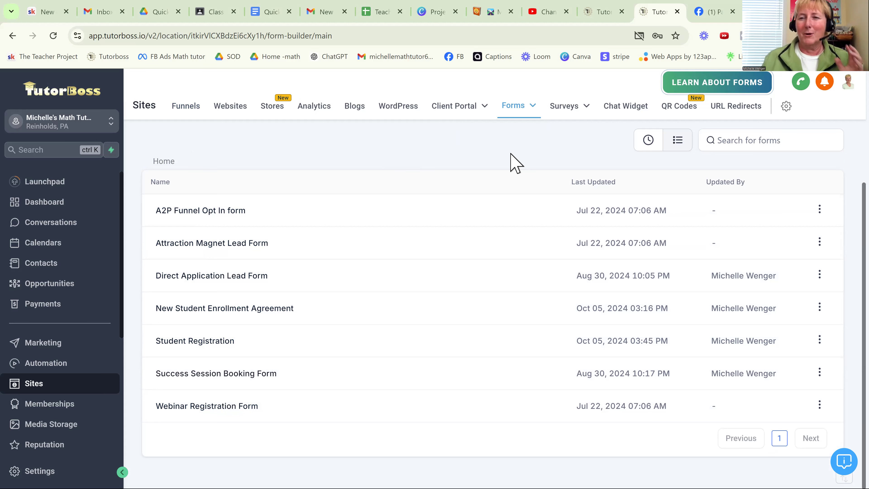
scroll(515, 163, "up", 2)
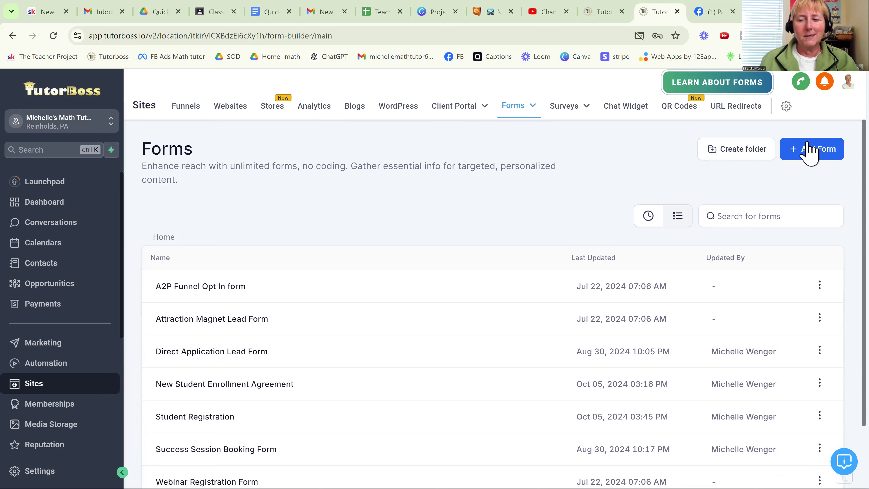
- Create a new form from scratch and name it TEST
left_click(810, 151)
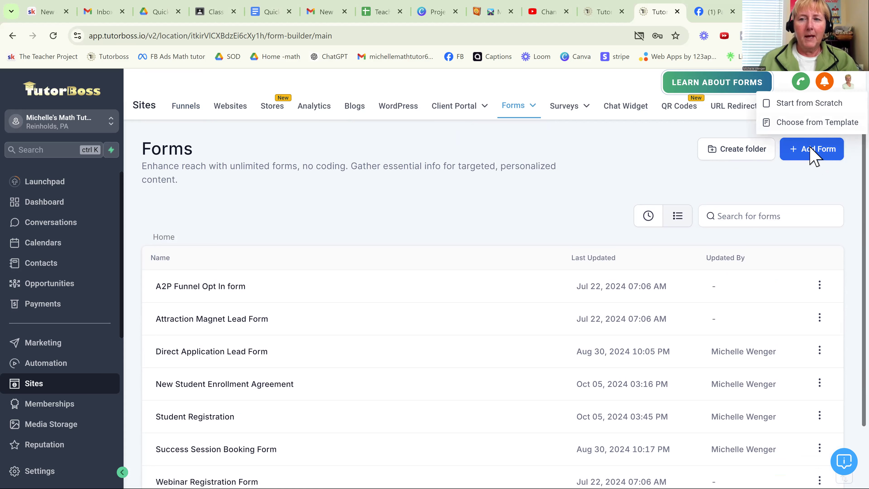
left_click(815, 104)
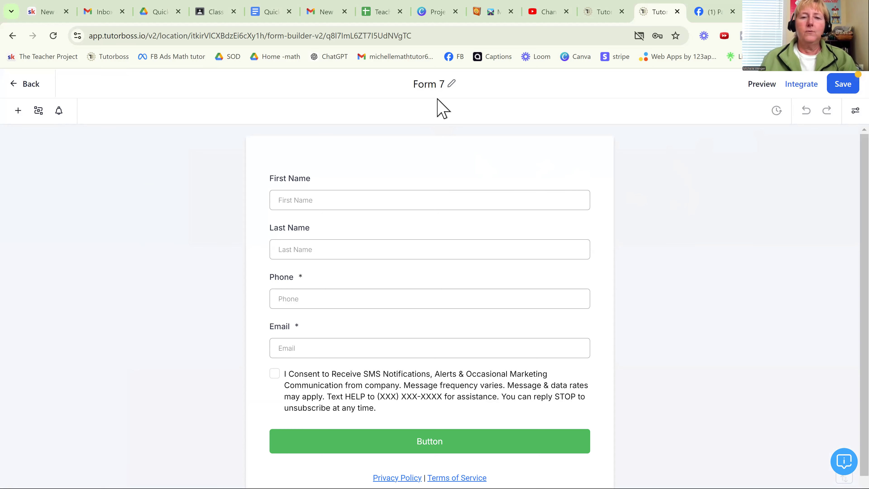
left_click(442, 84)
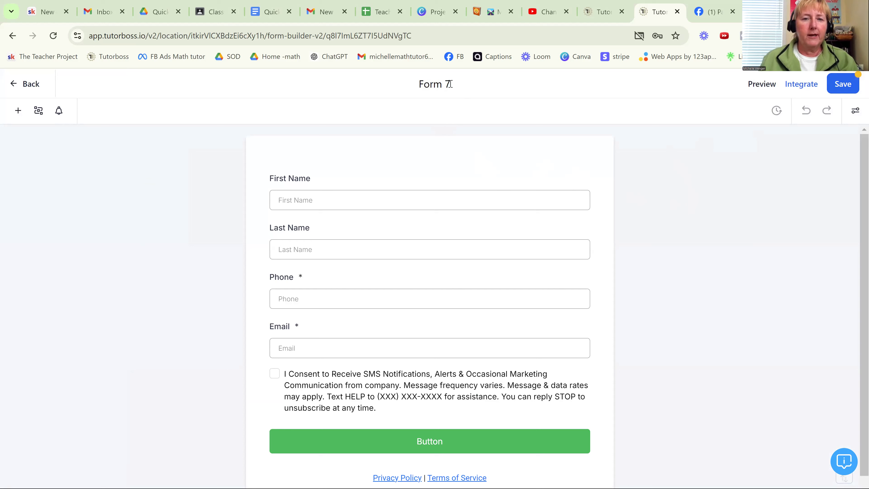
left_click_drag(450, 84, 407, 96)
type("TEST")
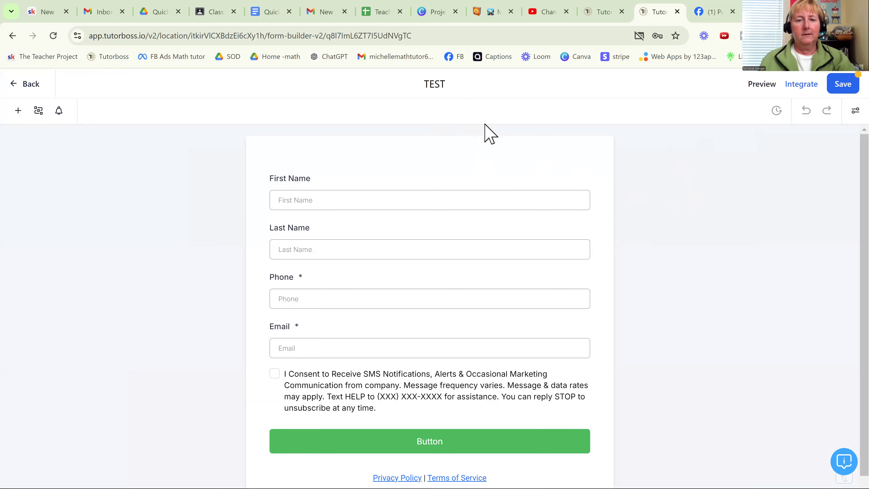
left_click(459, 171)
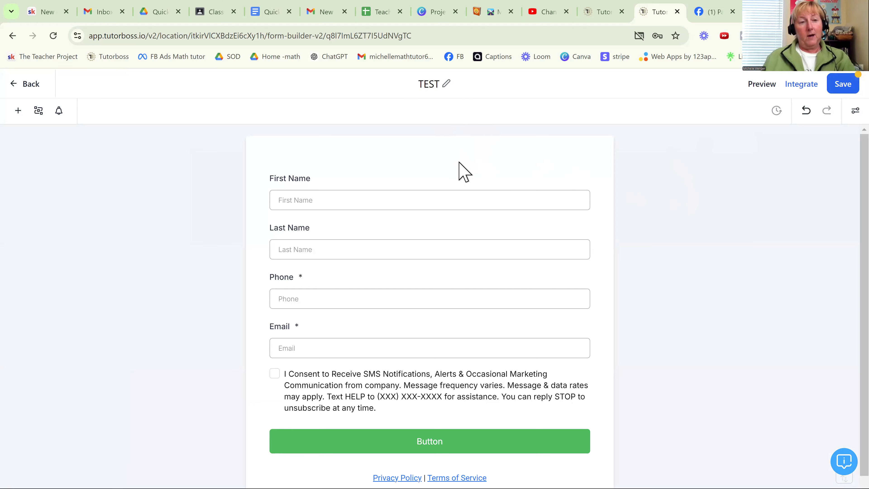
- Change the label of the First Name field to "Full Name (first/last)"
left_click(439, 190)
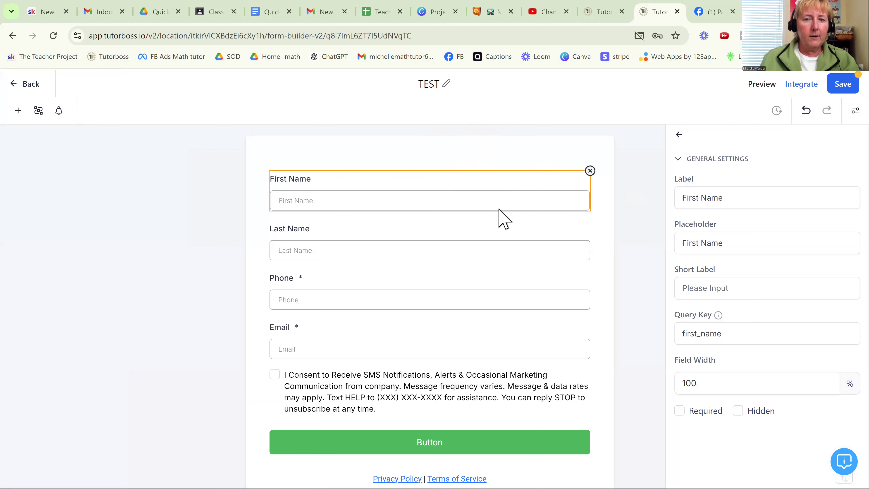
left_click(736, 202)
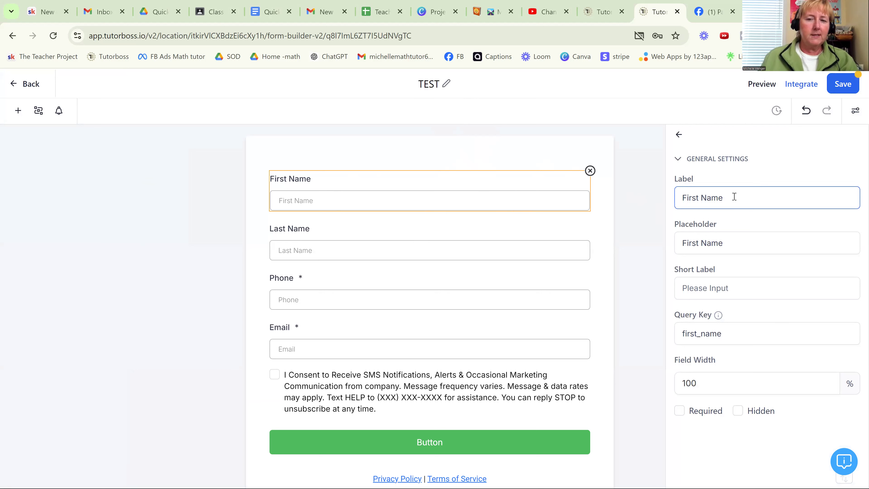
left_click_drag(735, 197, 664, 198)
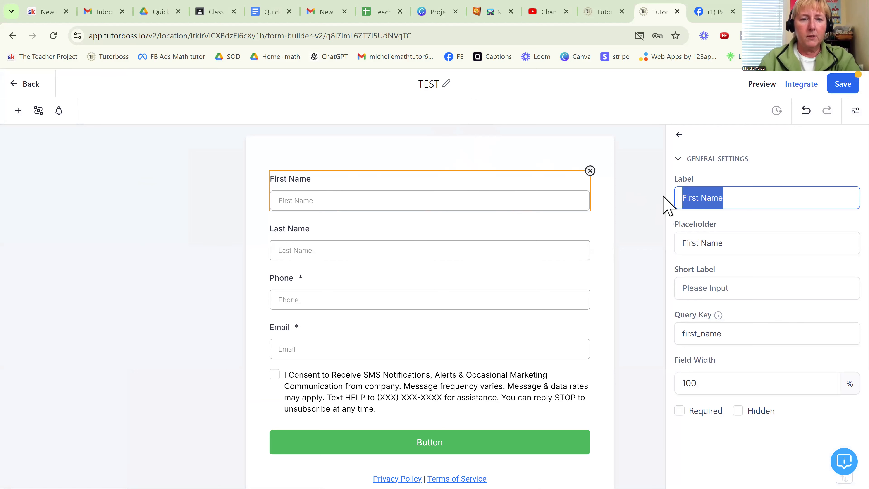
type("Fu")
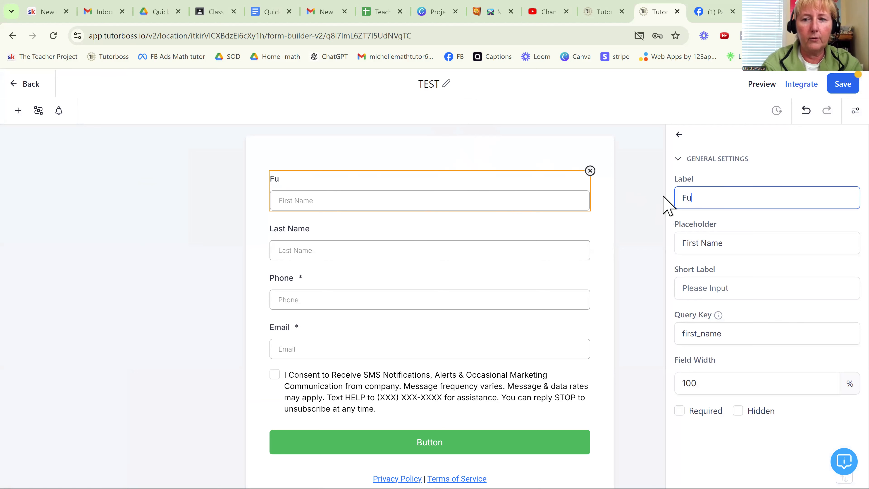
type("ll Name")
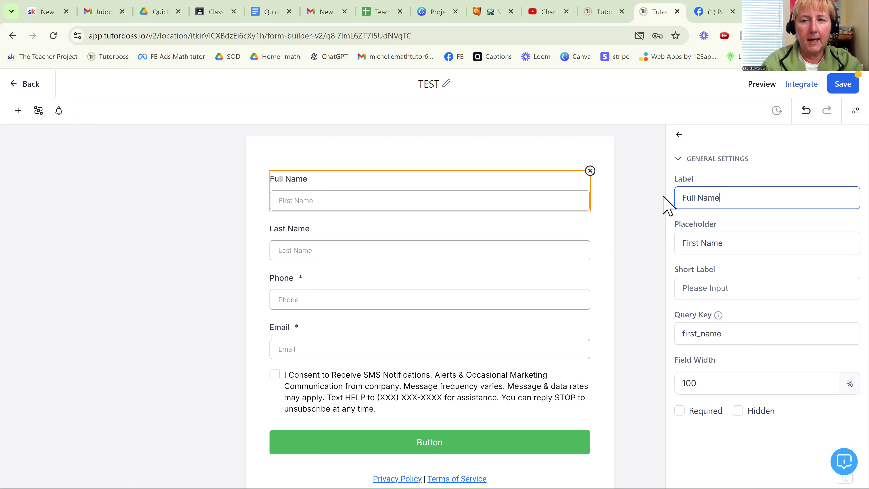
type(" (first/last")
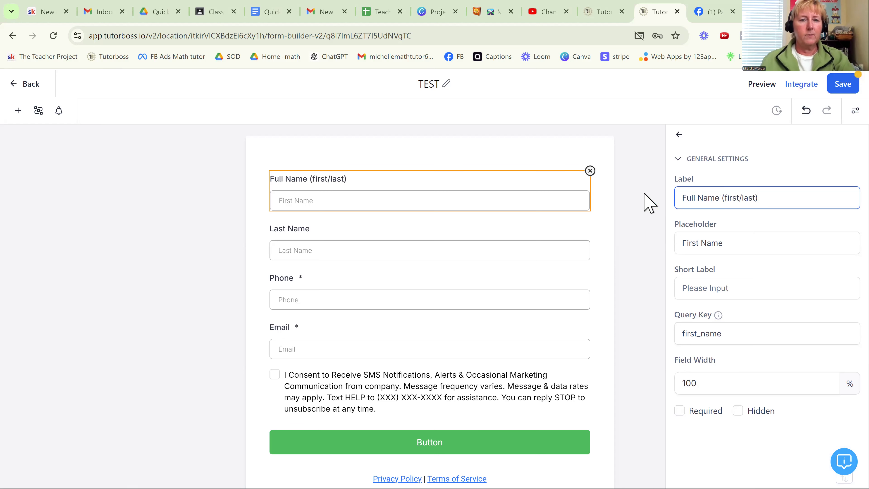
- Set the full name field's placeholder to "first/last" and make the field required
left_click(718, 243)
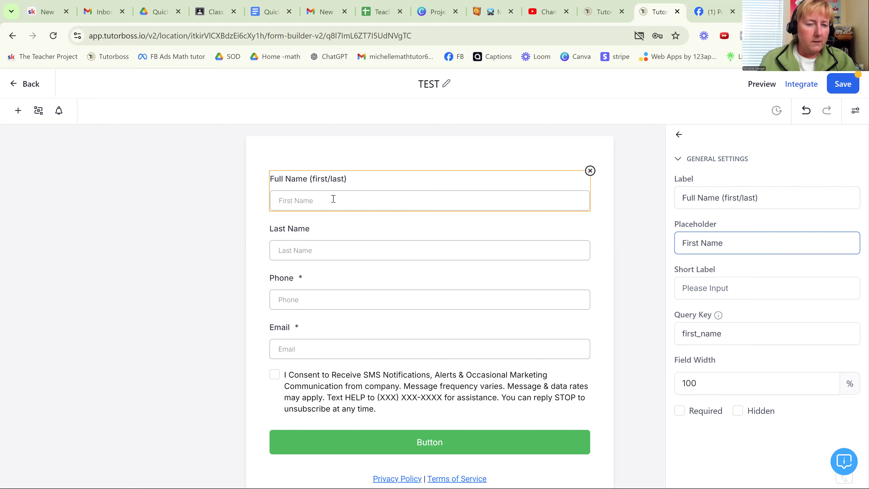
left_click_drag(741, 238, 663, 253)
type("f")
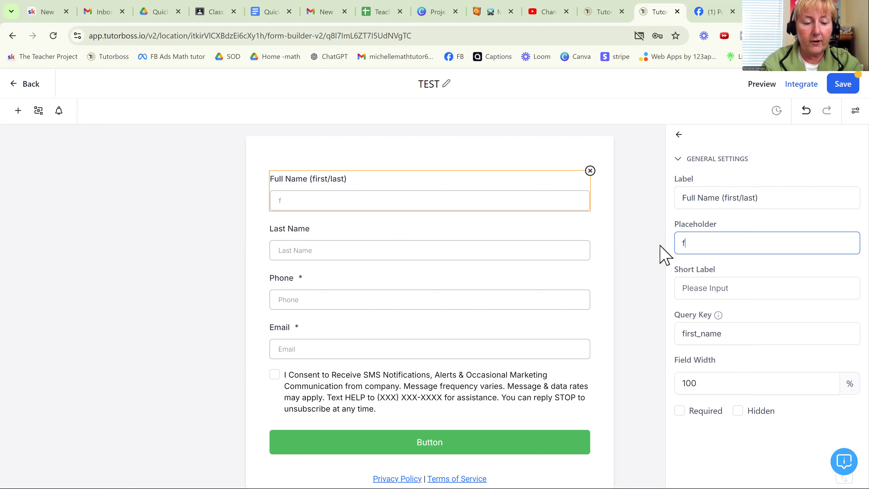
type("irst/last")
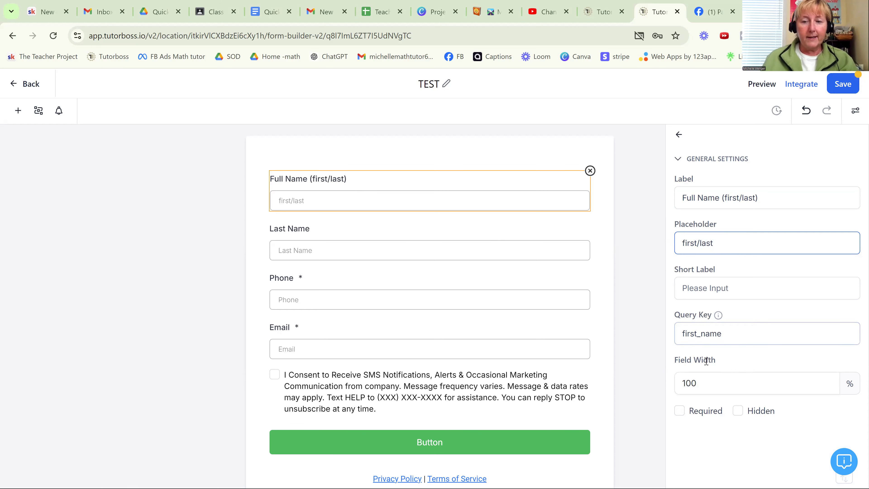
left_click(680, 413)
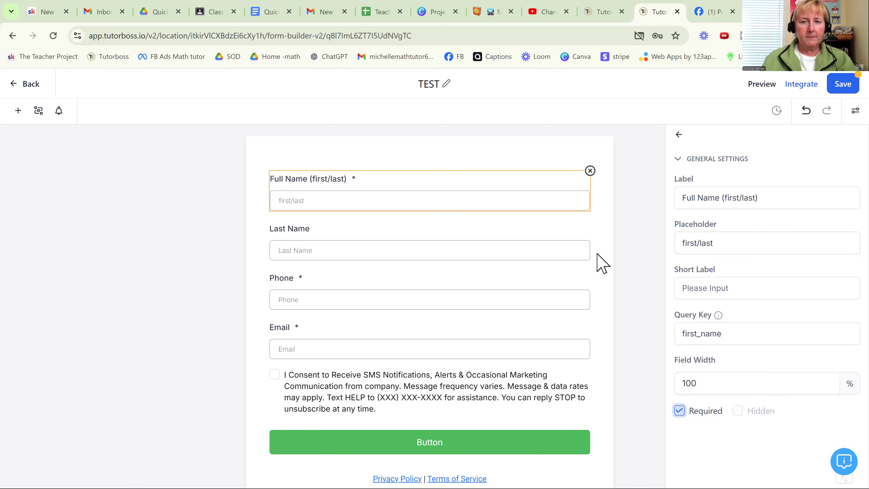
- Delete the Last Name field and add a Date of birth field between the full name and Phone fields
left_click(563, 247)
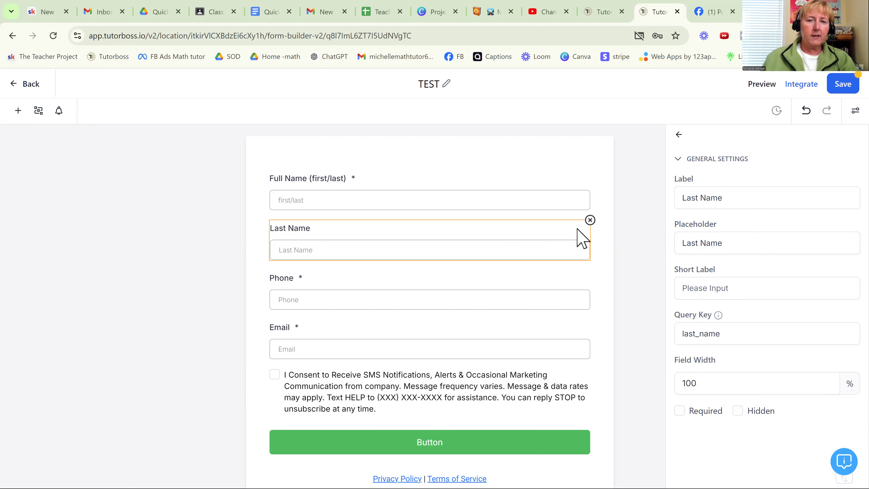
left_click(591, 220)
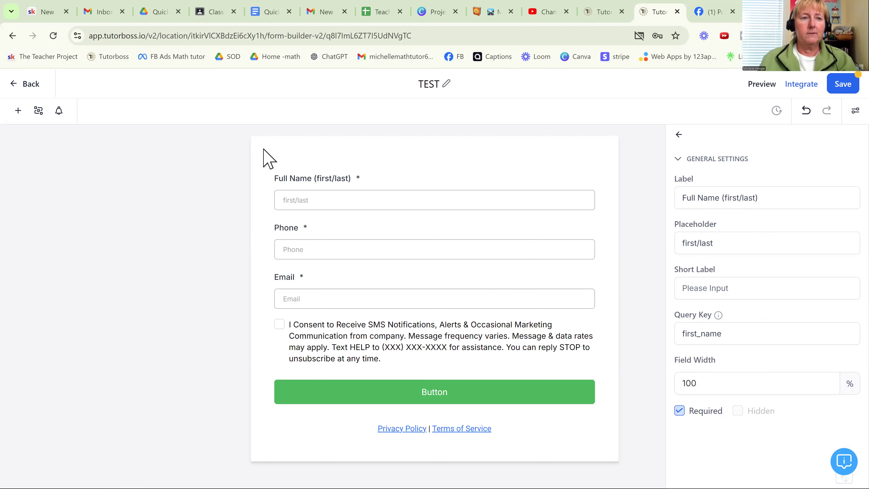
left_click(18, 111)
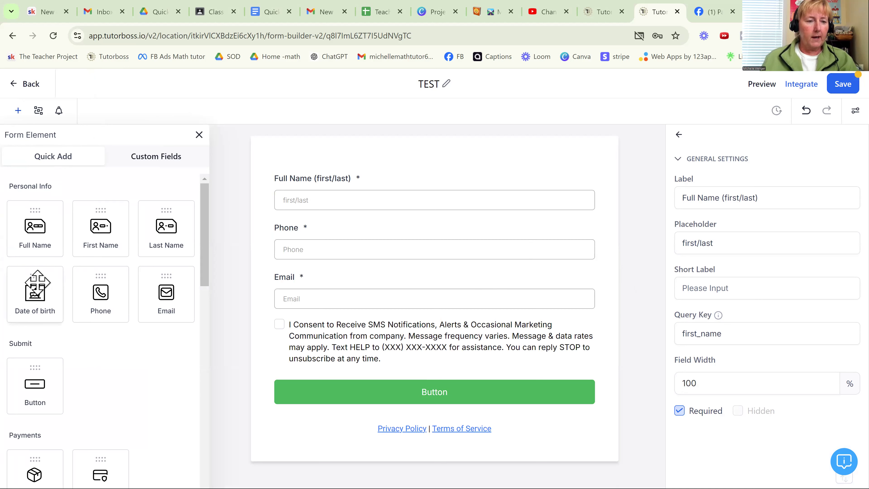
left_click(33, 289)
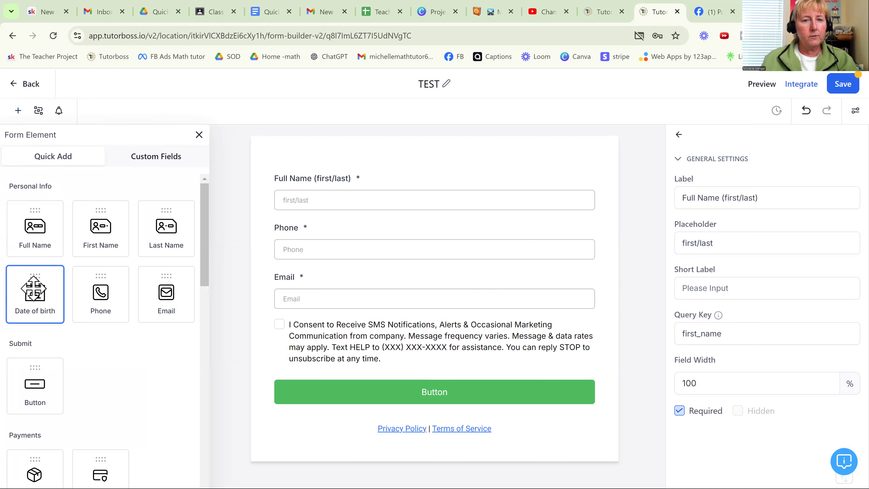
left_click_drag(34, 289, 307, 248)
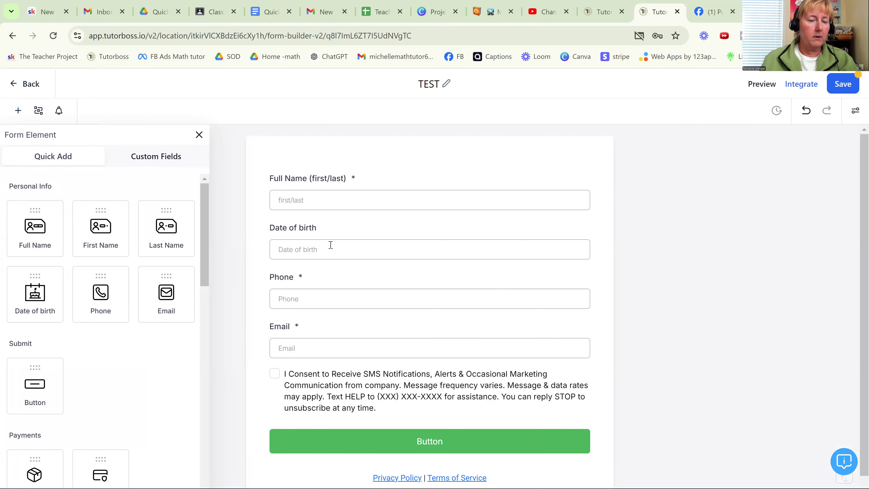
- Try to add another Date of birth field near the form's Phone and Email fields
left_click(35, 293)
left_click_drag(35, 292, 316, 360)
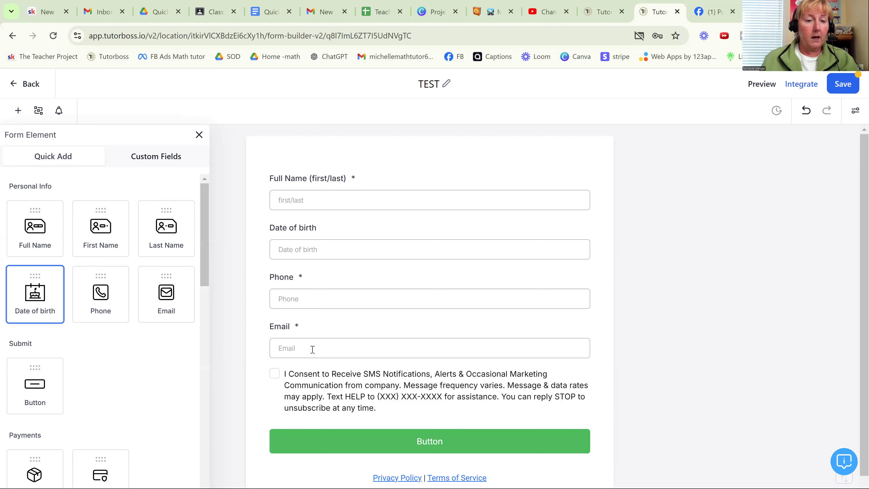
scroll(352, 341, "down", 1)
scroll(352, 340, "up", 1)
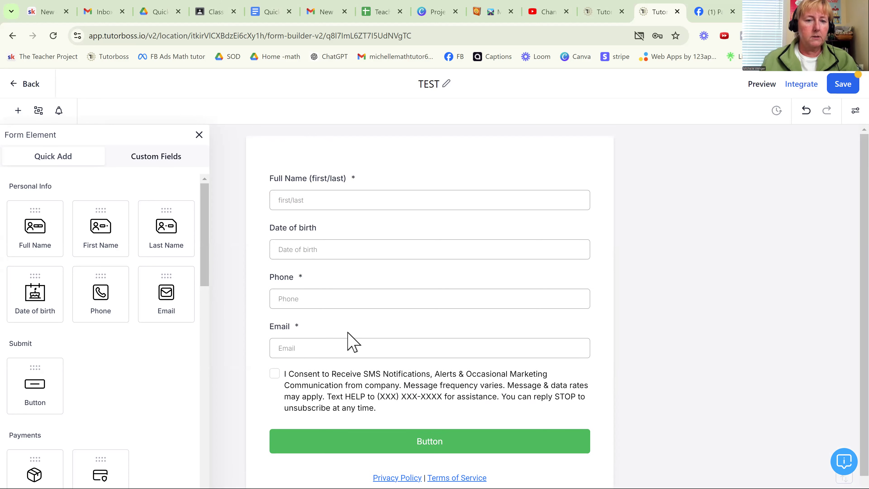
left_click_drag(35, 288, 351, 289)
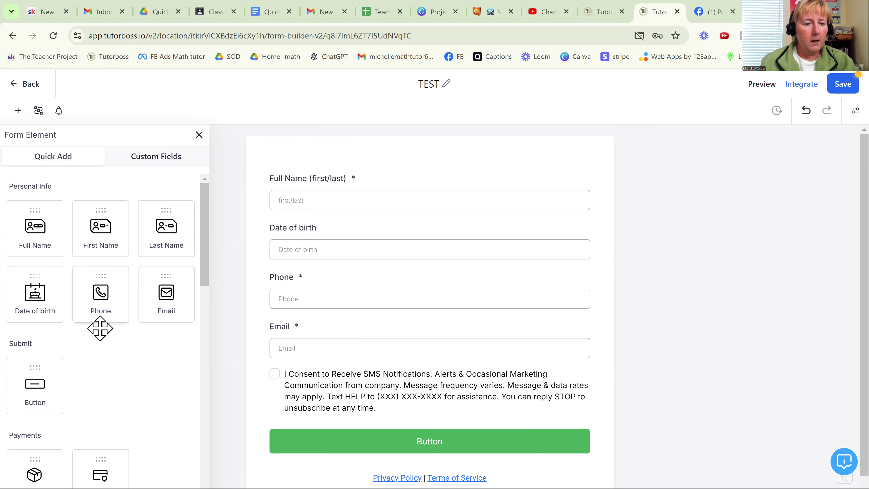
- Look through the quick-add form elements, including address, text and choice elements, and check the custom field groups
scroll(128, 371, "down", 6)
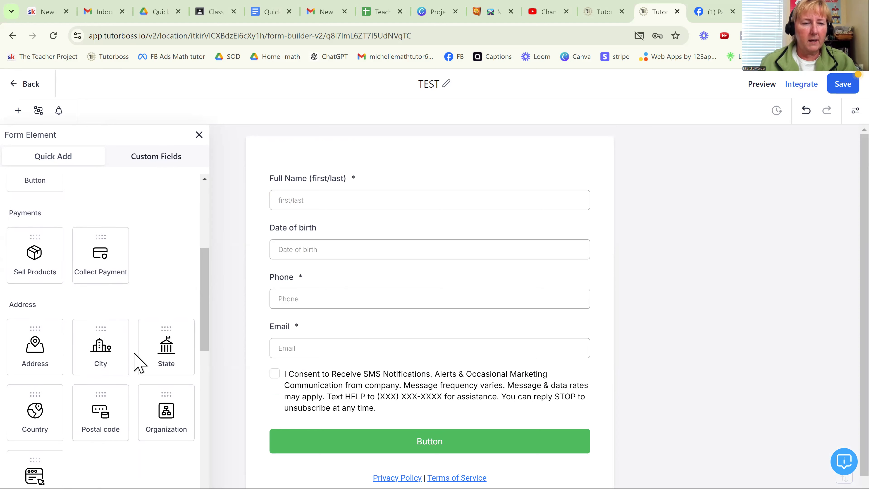
scroll(139, 349, "down", 3)
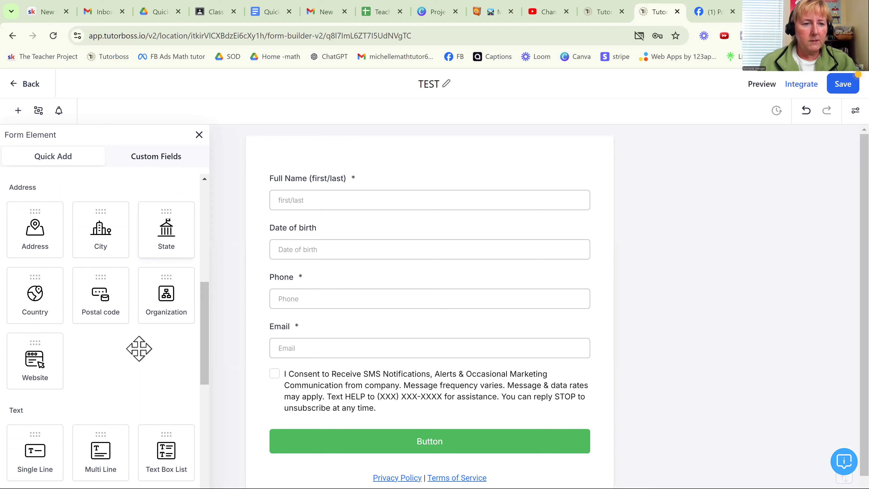
scroll(139, 349, "down", 5)
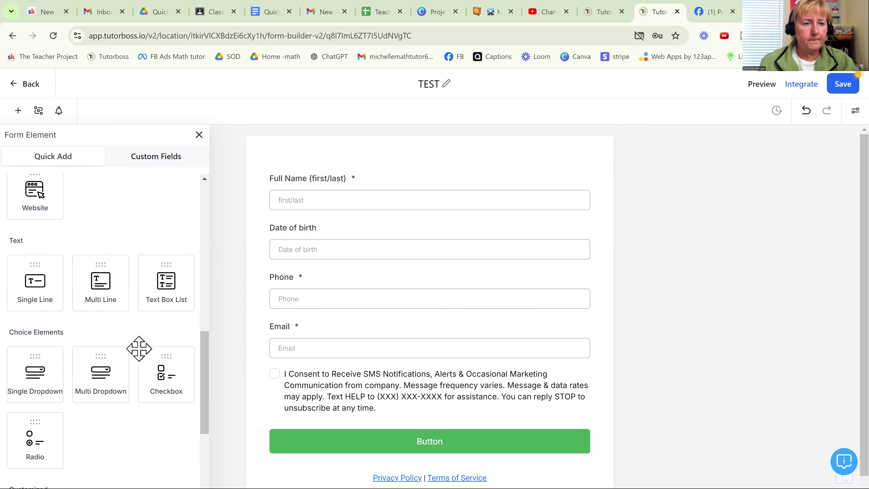
scroll(139, 349, "down", 2)
scroll(139, 348, "down", 2)
scroll(139, 349, "up", 12)
scroll(142, 356, "up", 6)
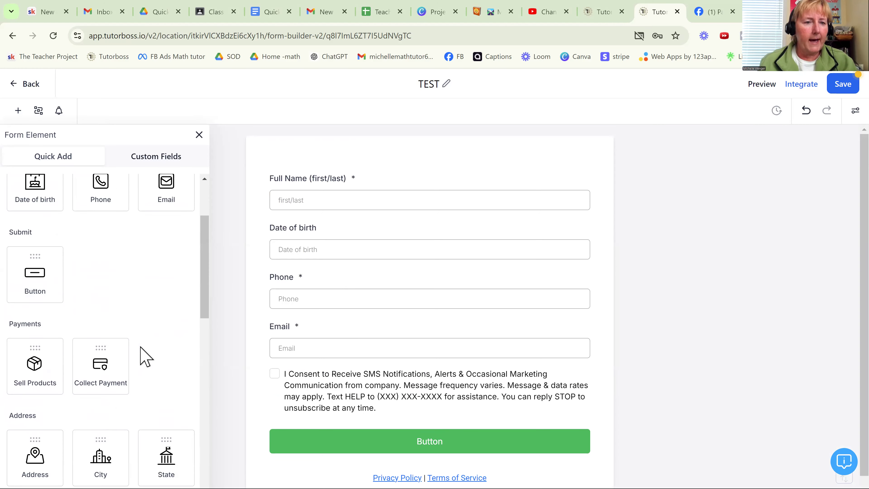
left_click(164, 168)
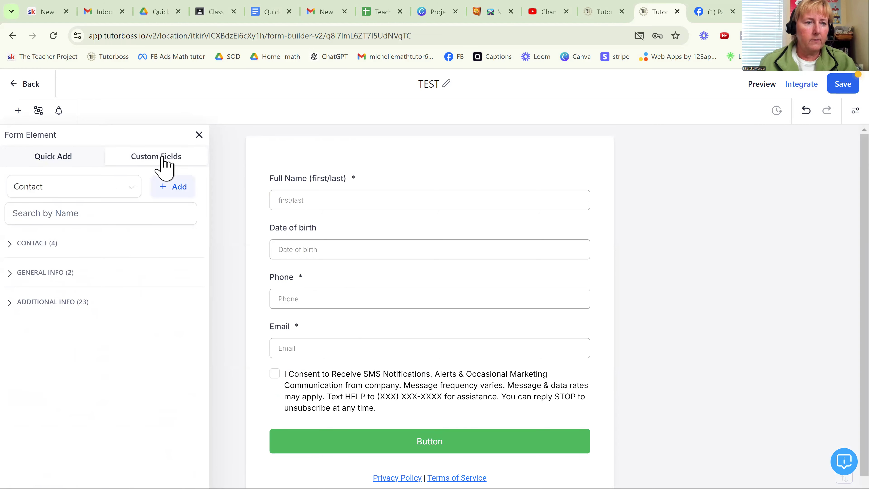
left_click(58, 165)
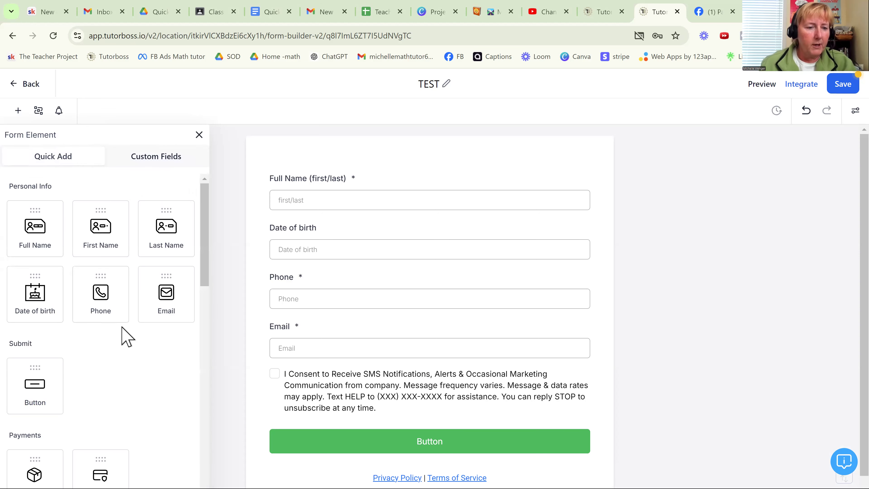
- Add a customized Text element above the full name field and set its text to "Student Information"
scroll(122, 329, "down", 5)
scroll(125, 315, "down", 4)
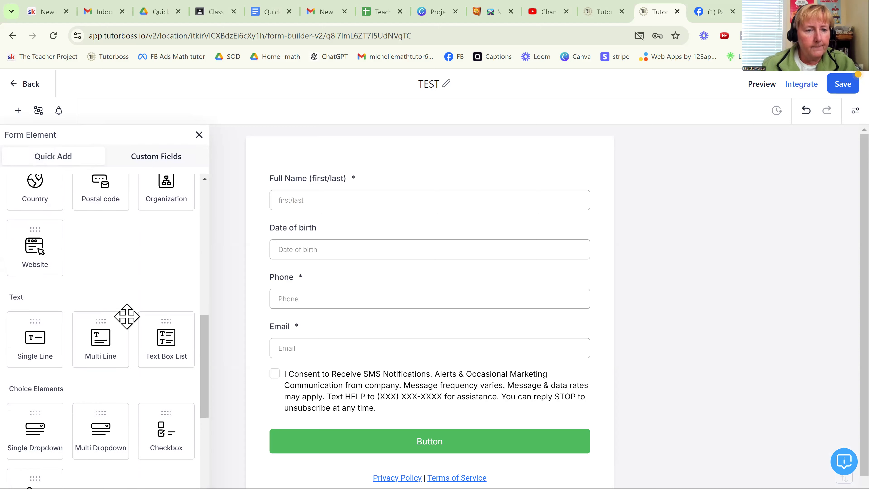
scroll(130, 311, "down", 1)
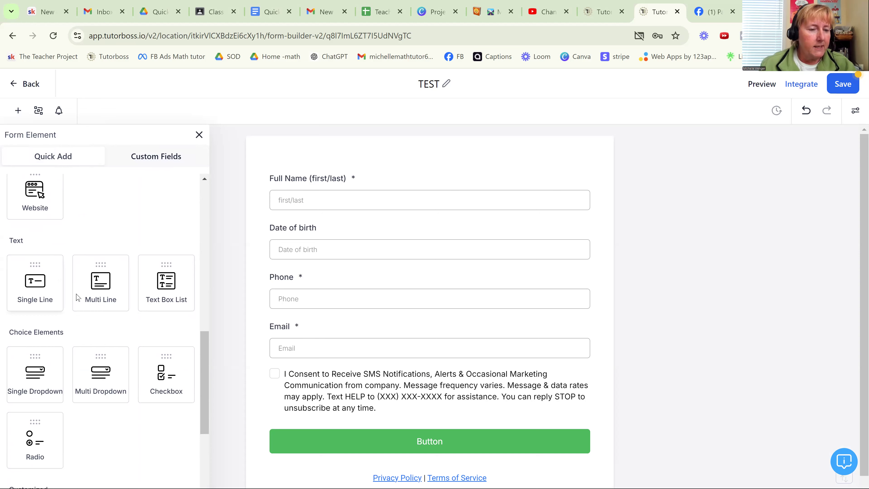
scroll(81, 295, "down", 7)
scroll(87, 290, "down", 2)
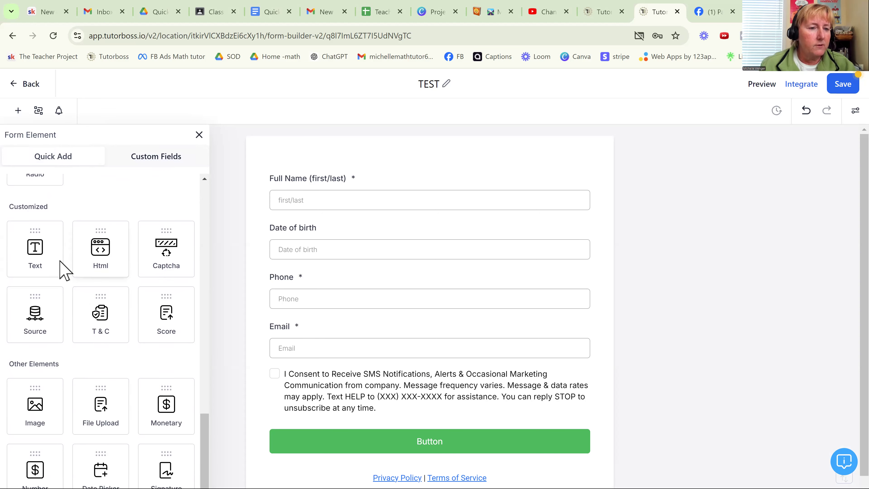
left_click_drag(38, 249, 329, 200)
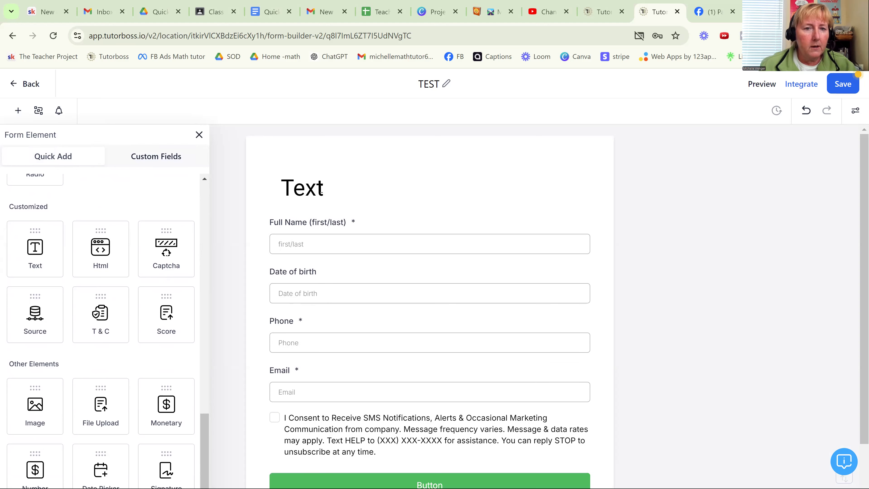
left_click(322, 190)
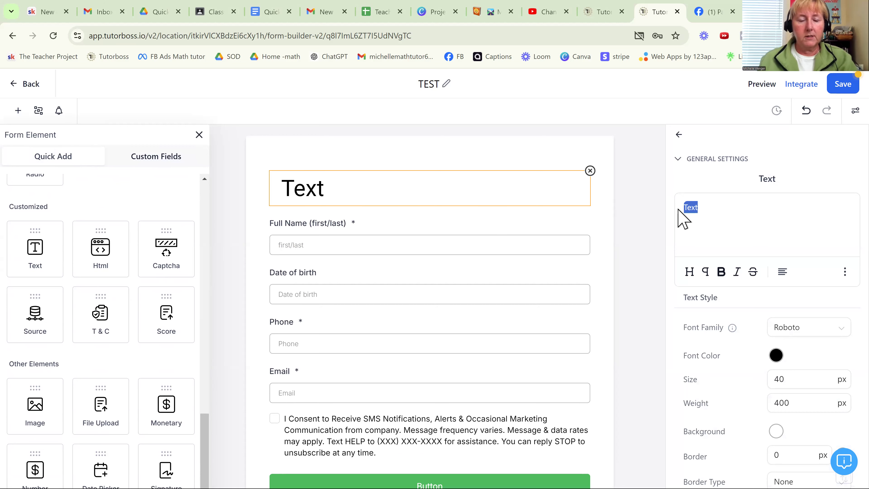
type("S")
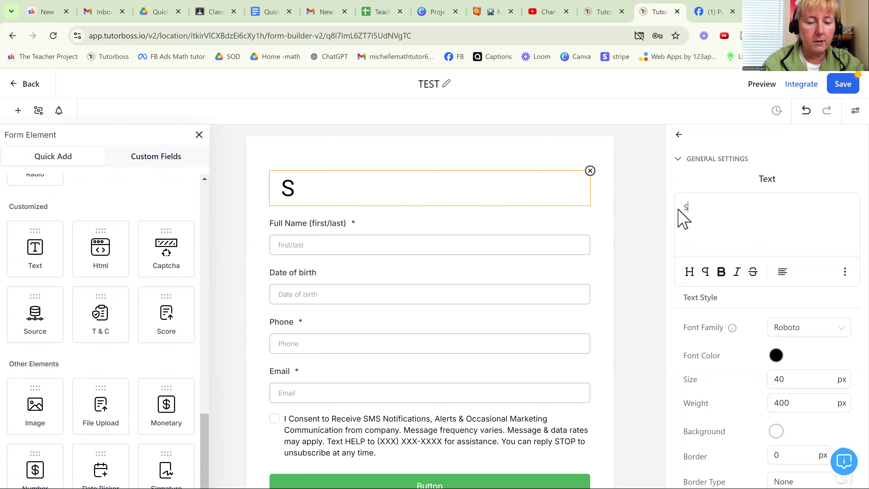
type("tudent Information")
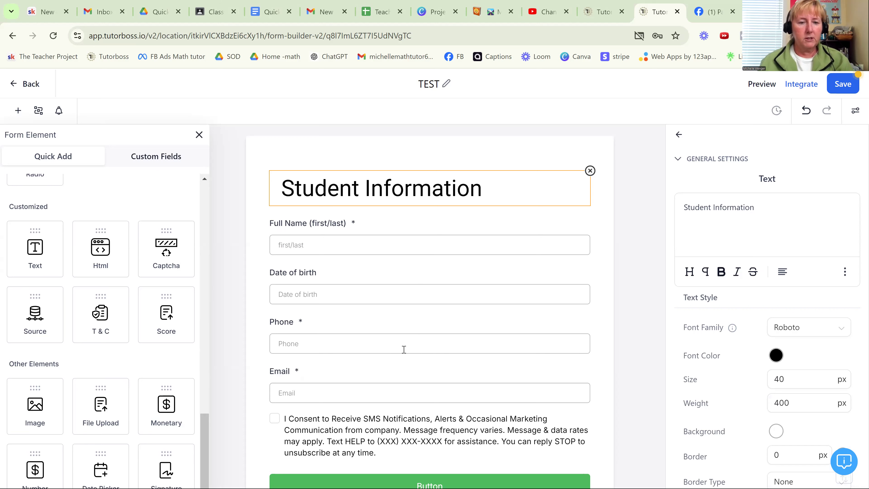
- Delete the Phone field and change the Email field's label to "Student email (must be gmail acct)"
left_click(411, 339)
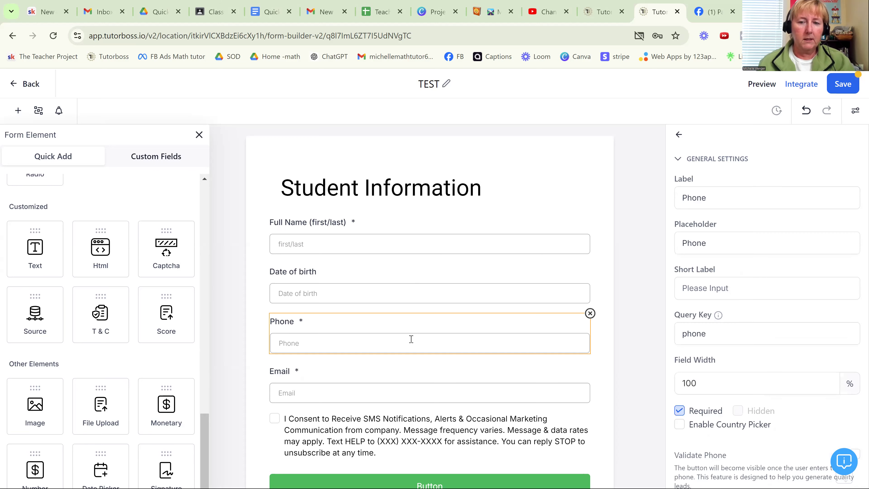
left_click(590, 313)
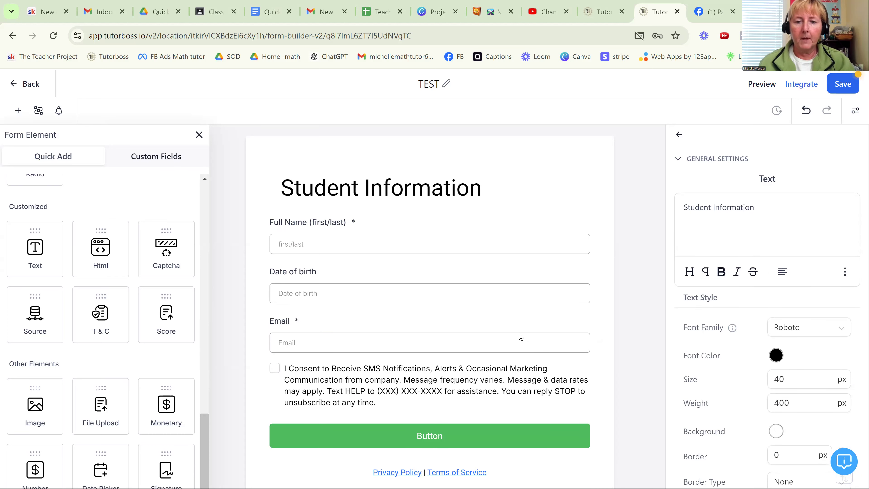
left_click(414, 343)
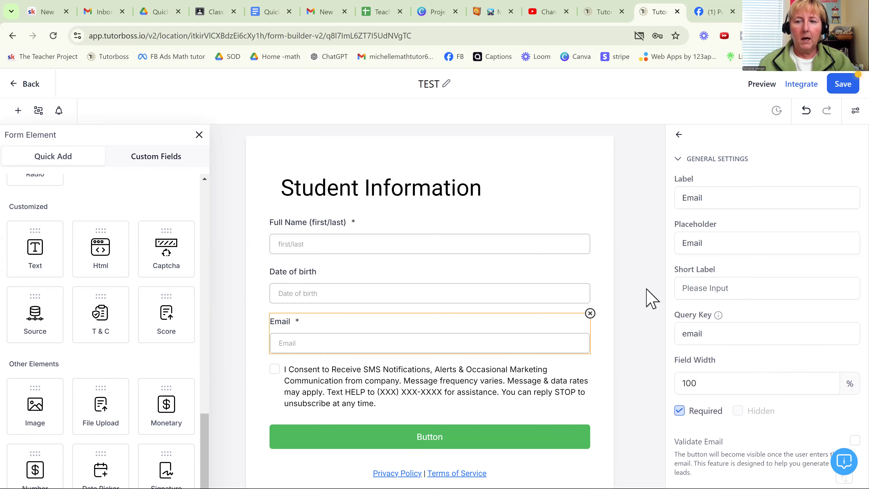
left_click(680, 198)
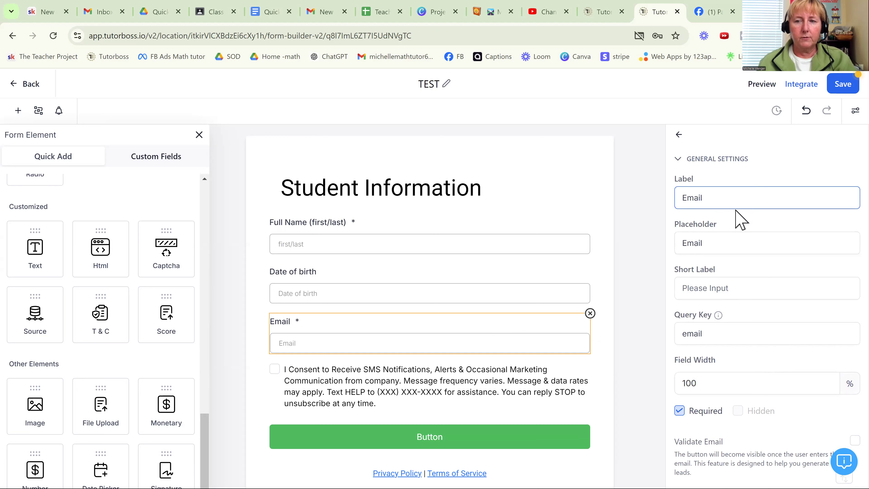
double_click(676, 199)
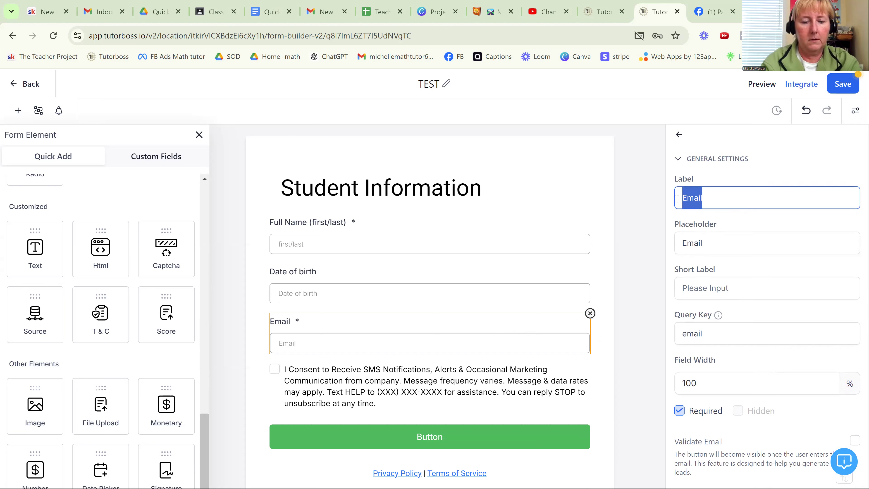
type("Student e")
type("mai")
type("l (j")
type("must g")
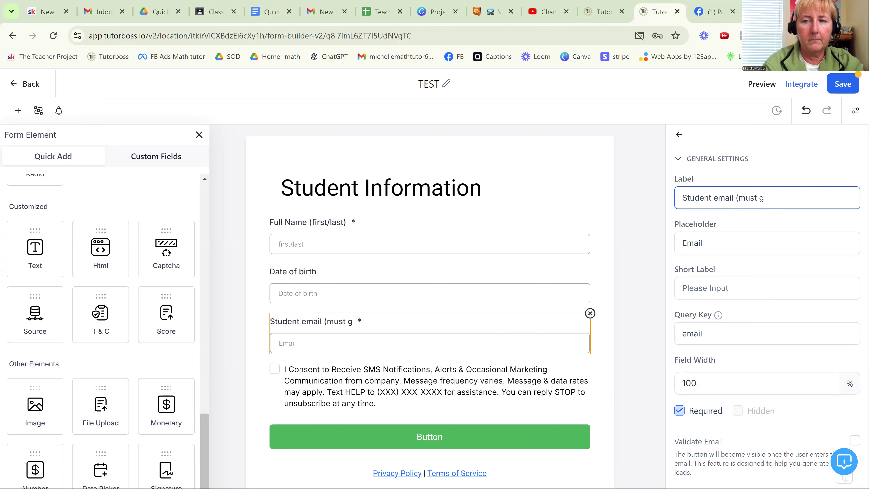
key("BackSpace")
type("be gmail acct")
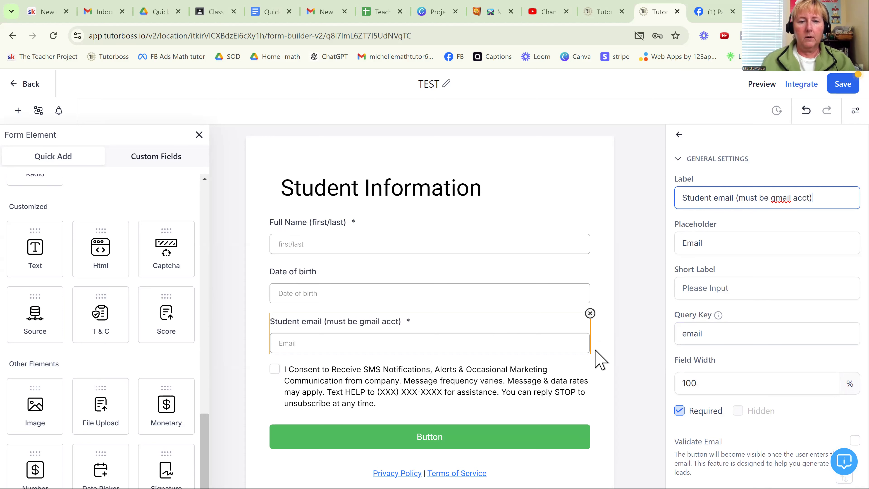
left_click(605, 356)
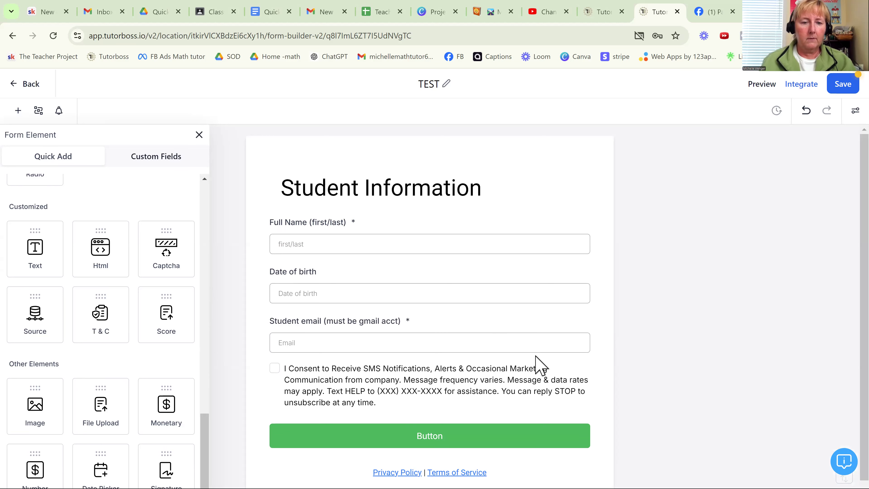
- Delete the SMS consent terms element and the Privacy Policy and Terms of Service text from the form
left_click(471, 383)
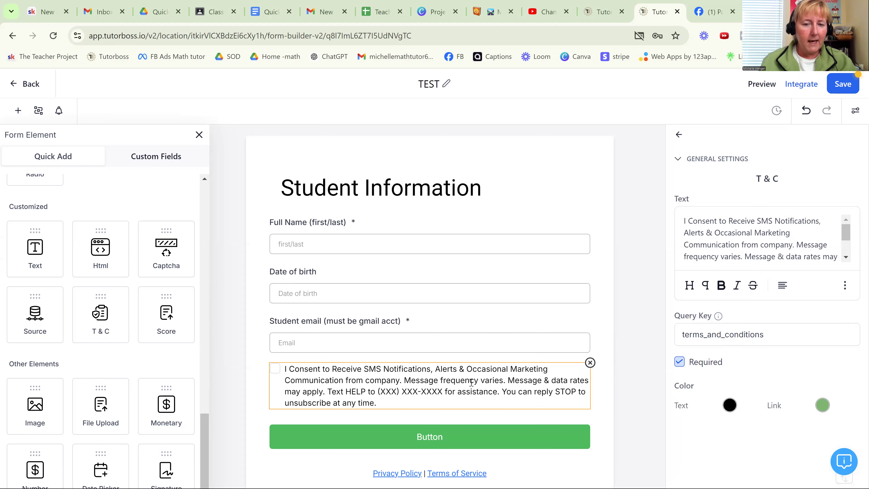
left_click(588, 361)
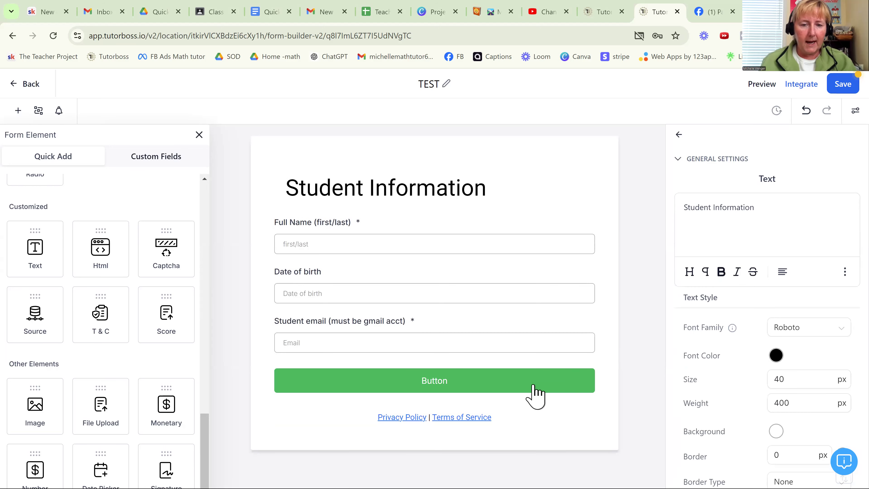
left_click(464, 417)
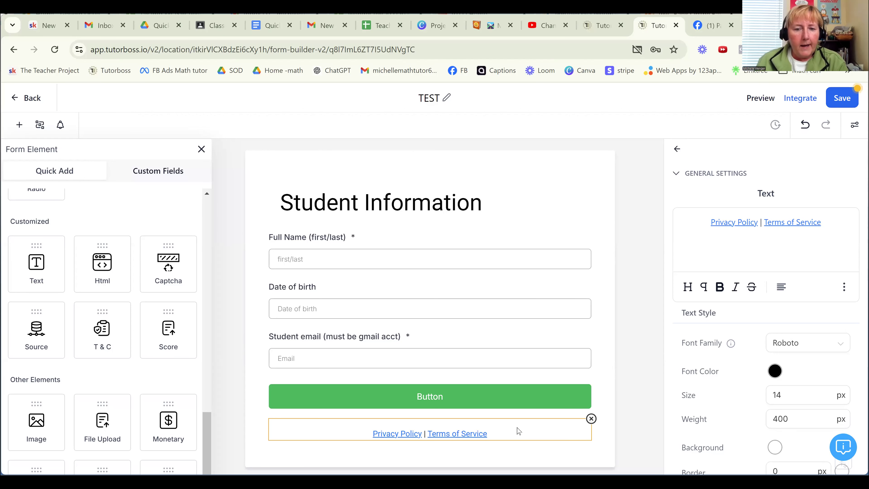
left_click(591, 418)
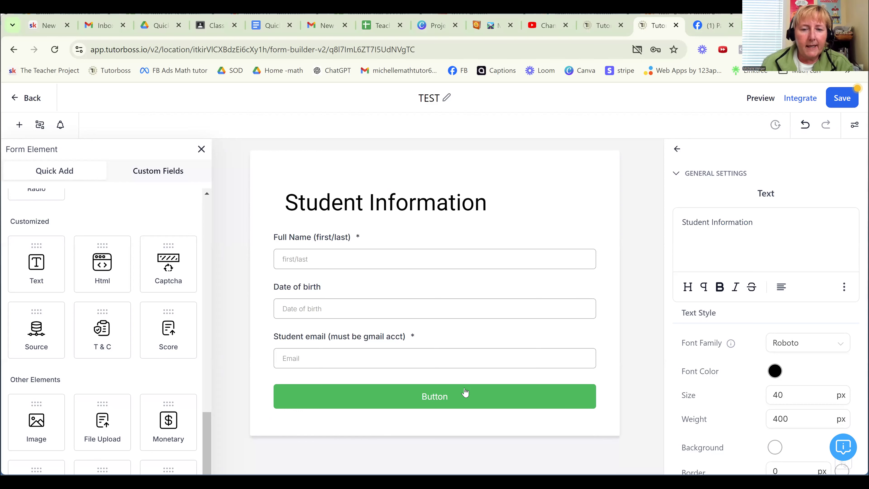
- Change the text of the form's green button to "Submit"
left_click(464, 397)
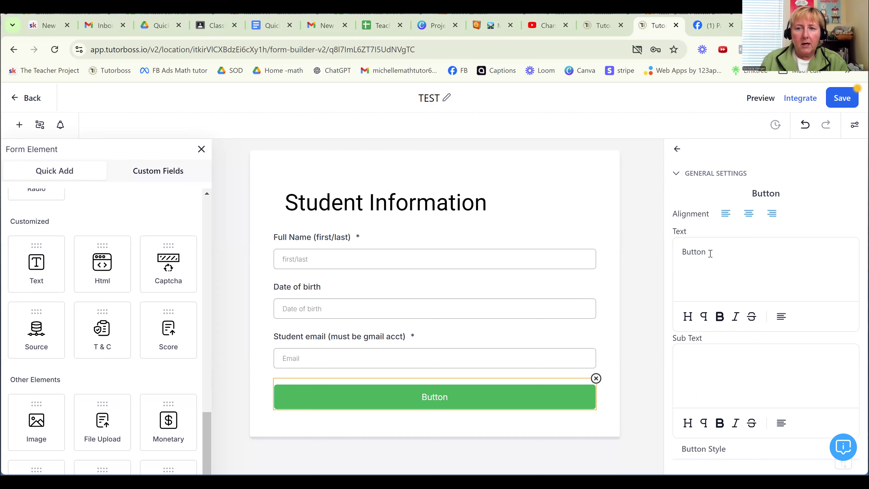
left_click_drag(711, 254, 661, 254)
type("Submit")
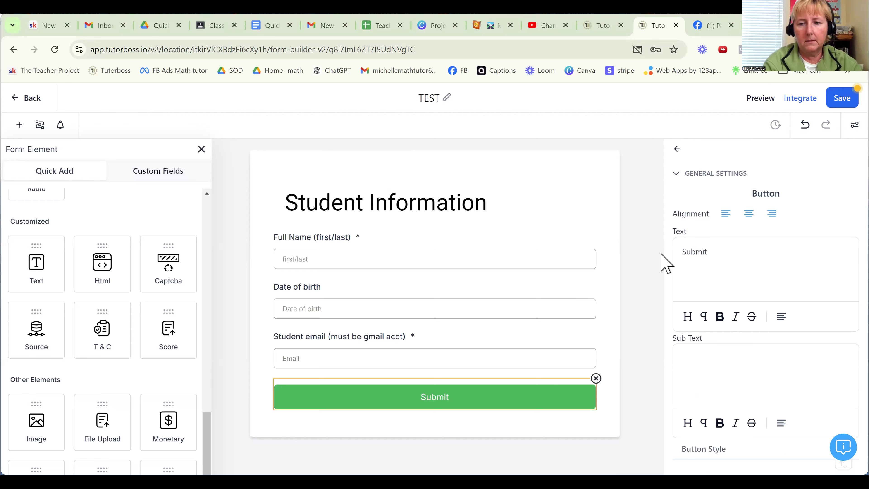
- Set the Submit button's text size to 30 px
scroll(790, 284, "down", 8)
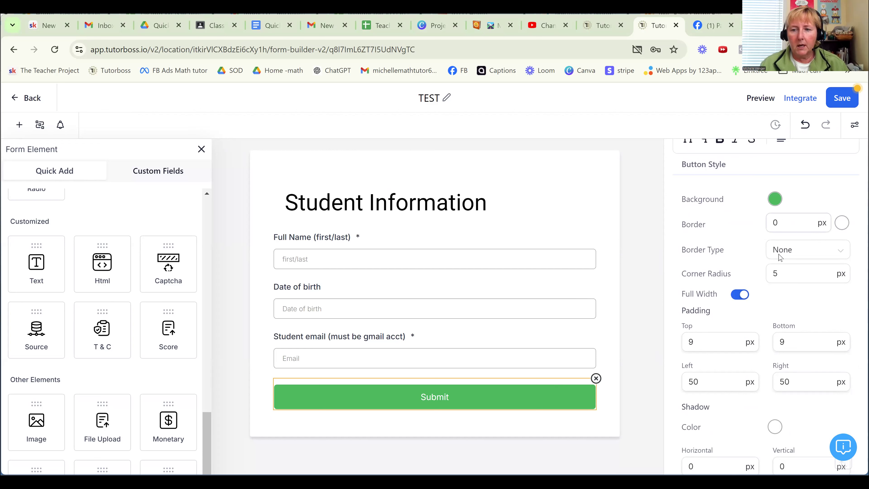
scroll(789, 295, "down", 6)
scroll(784, 291, "up", 3)
left_click(784, 290)
left_click_drag(785, 290, 764, 298)
type("25")
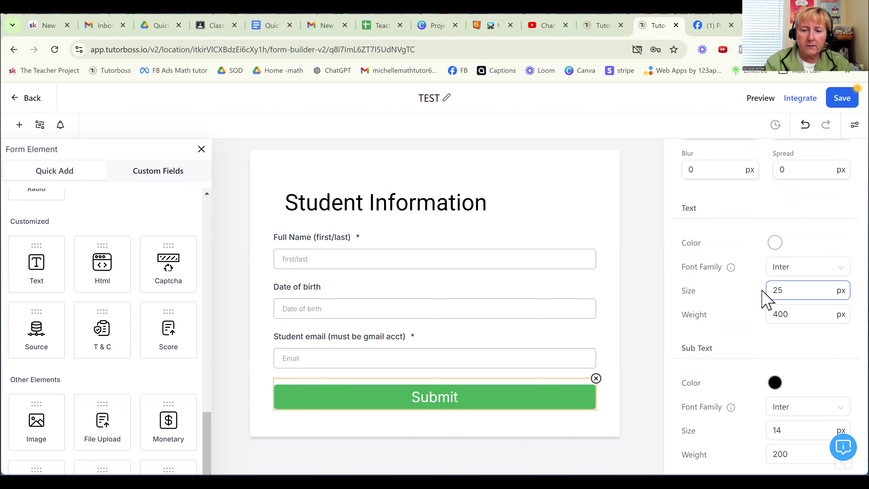
key("BackSpace")
type("30")
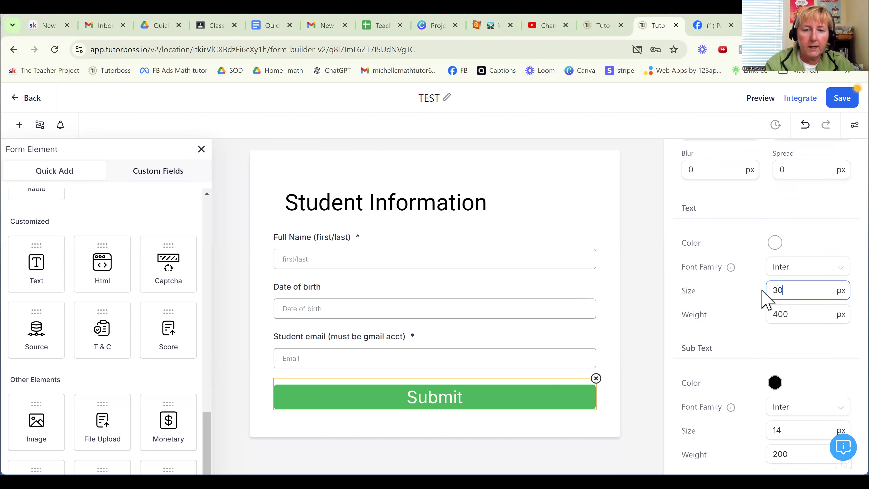
left_click(637, 312)
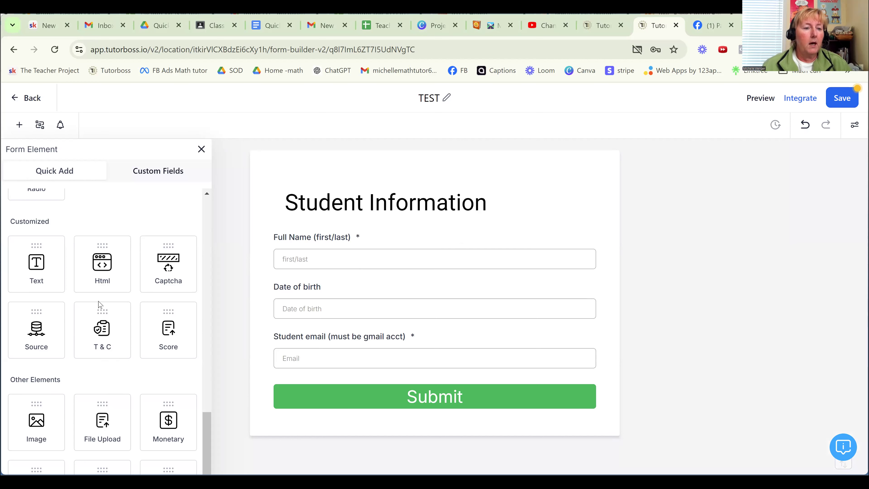
- Start a new custom field for the Contact object and look through the available field types
scroll(99, 322, "up", 3)
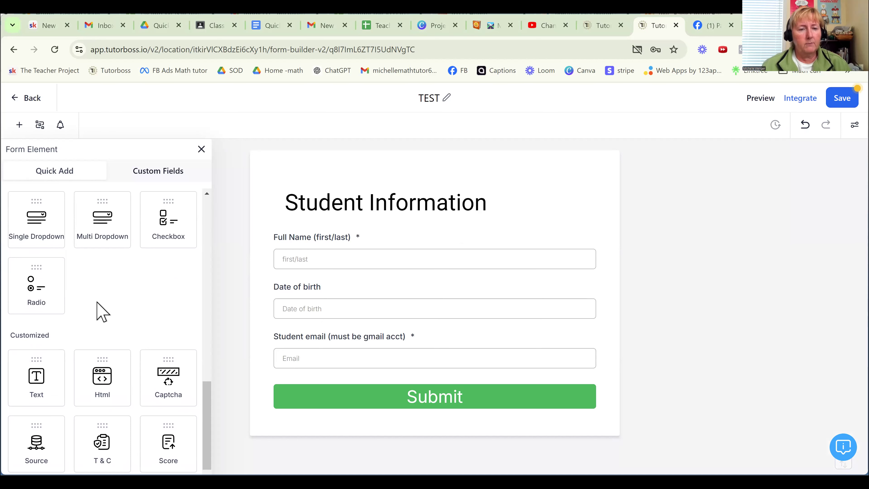
scroll(97, 307, "up", 4)
scroll(100, 317, "up", 6)
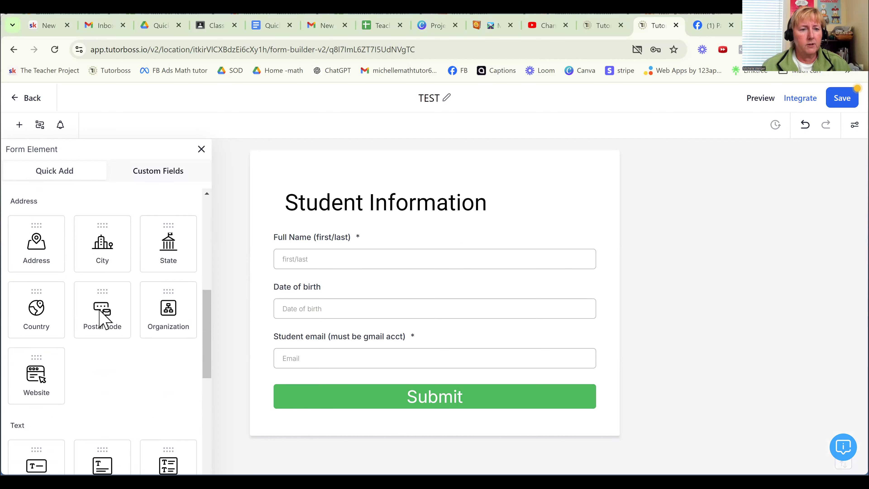
left_click(166, 173)
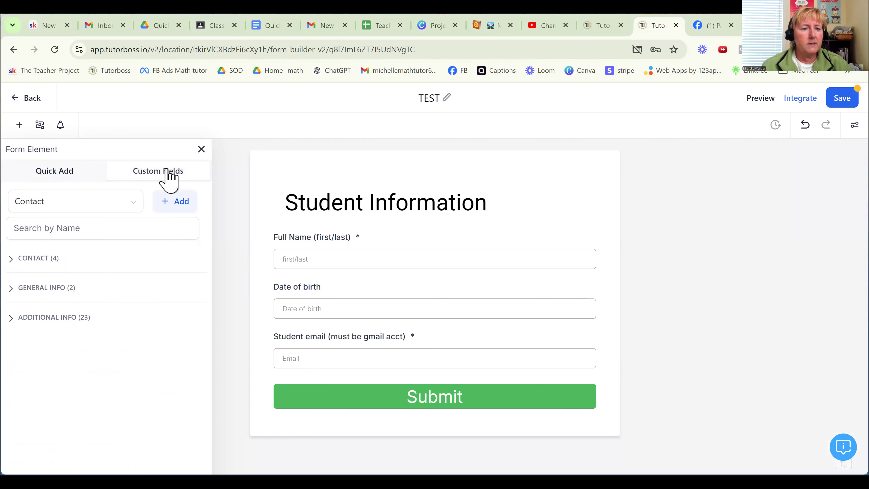
left_click(177, 206)
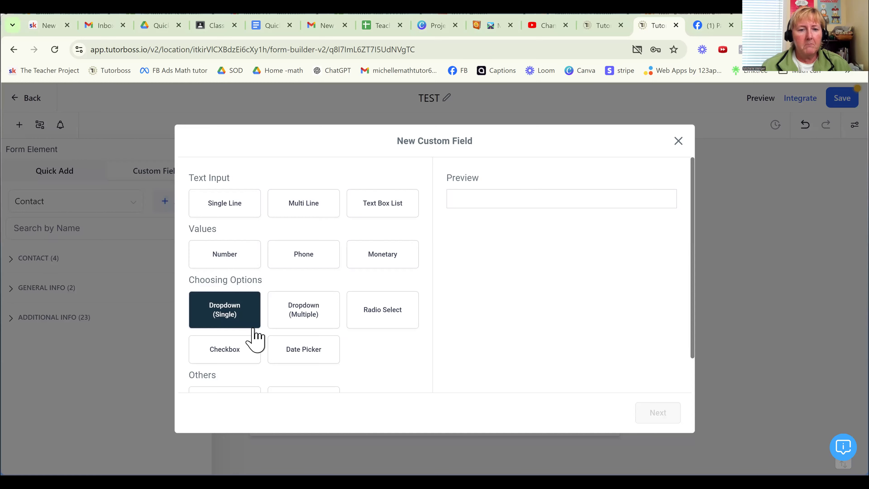
scroll(248, 335, "down", 1)
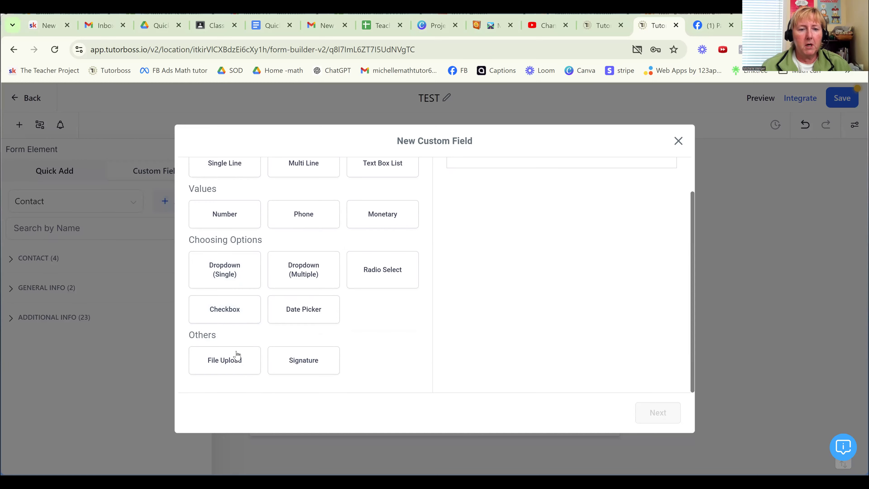
scroll(228, 237, "up", 1)
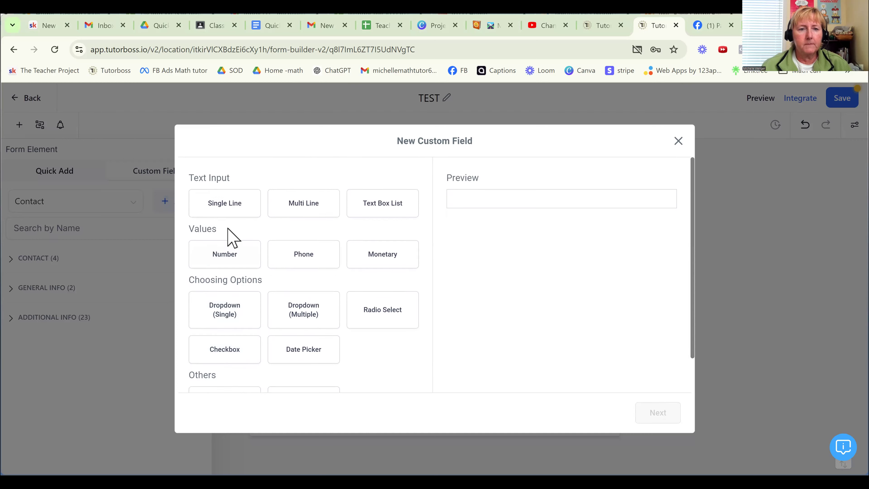
- Choose the Single Line field type, check its name, group and placeholder settings, and return to the field type selection
left_click(248, 207)
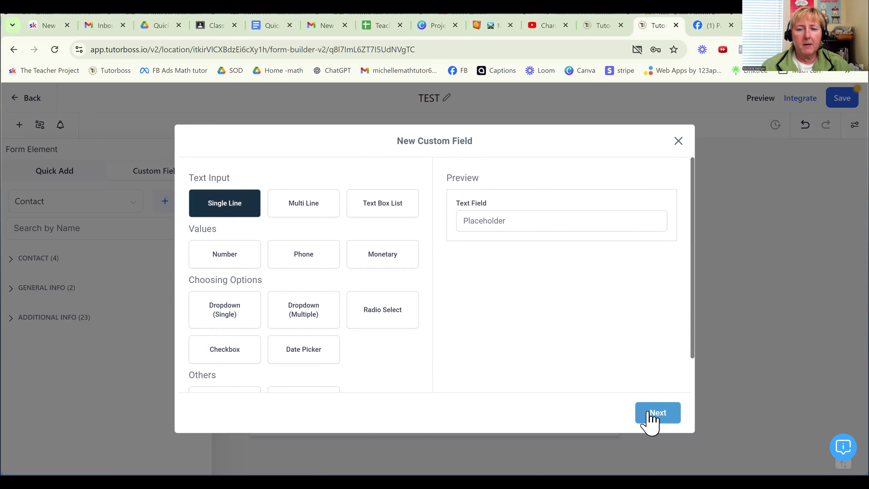
left_click(653, 418)
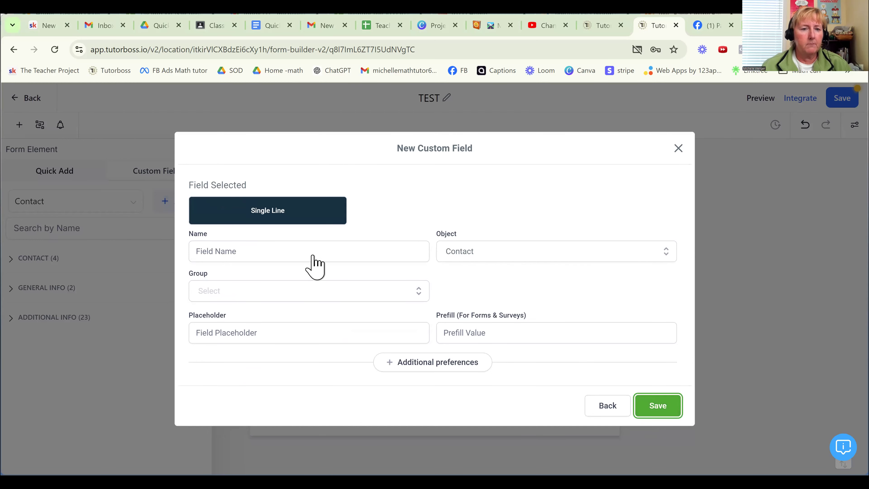
left_click(313, 262)
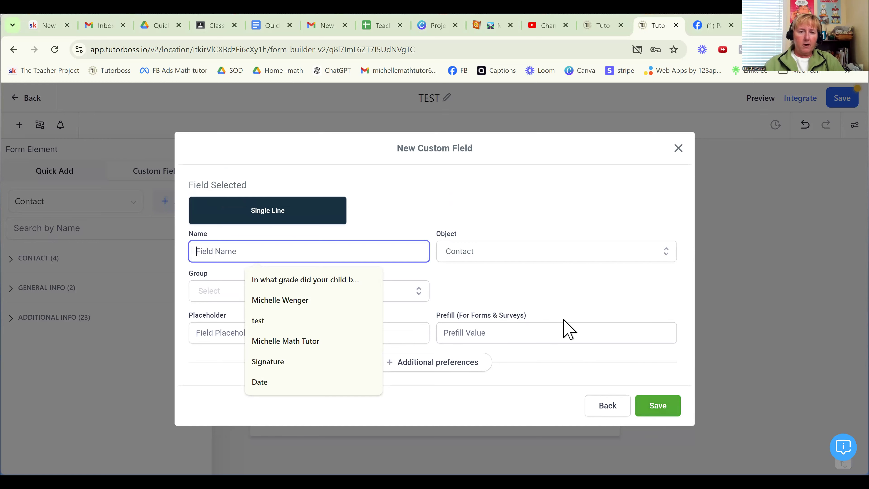
left_click(608, 408)
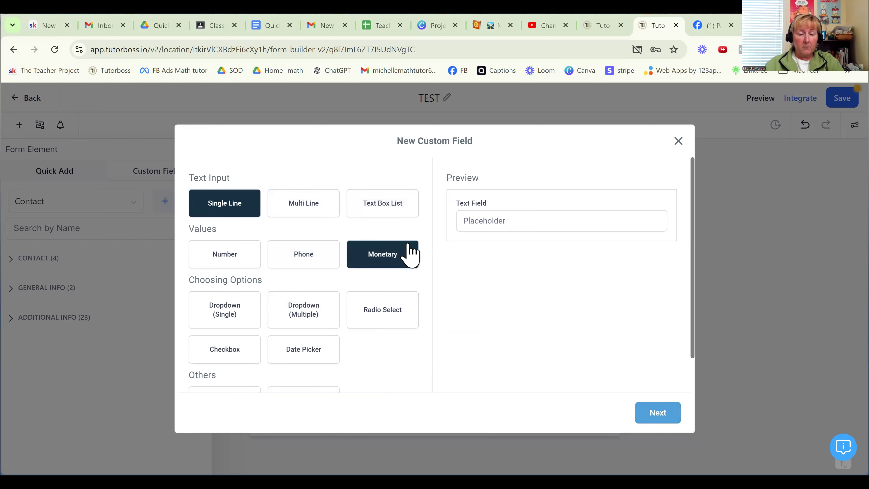
- Continue with the Single Line field type and name the new custom field "What's your favorite sports team?"
left_click(661, 414)
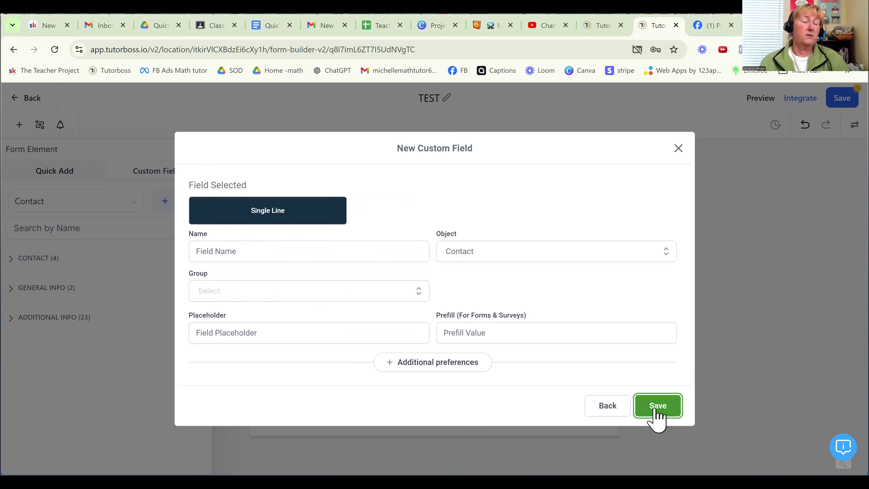
left_click(317, 251)
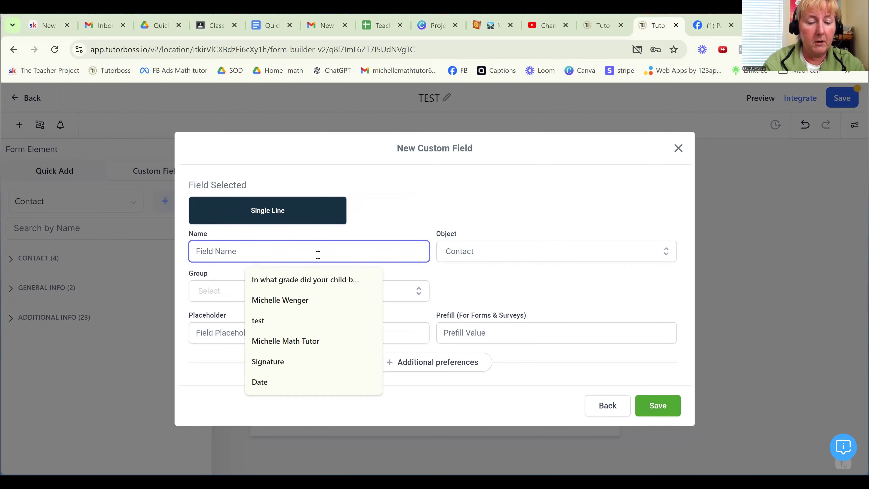
type("What's")
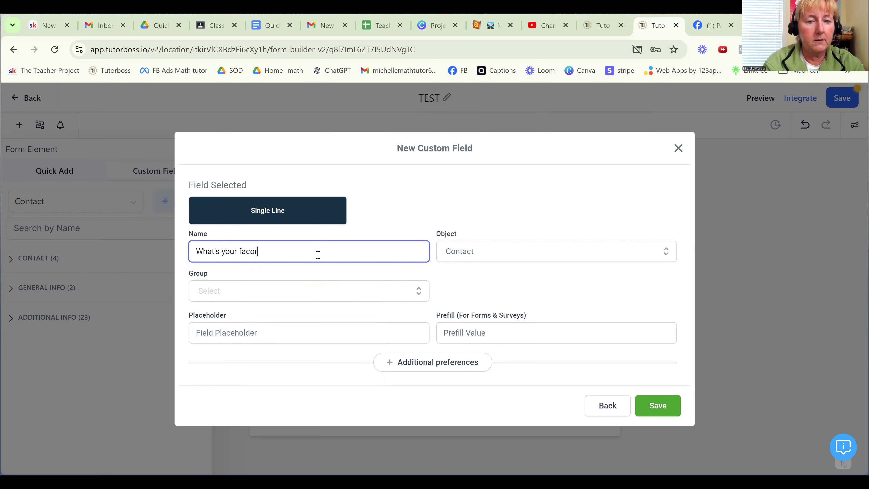
type(" your favorit")
key("BackSpace")
type("e")
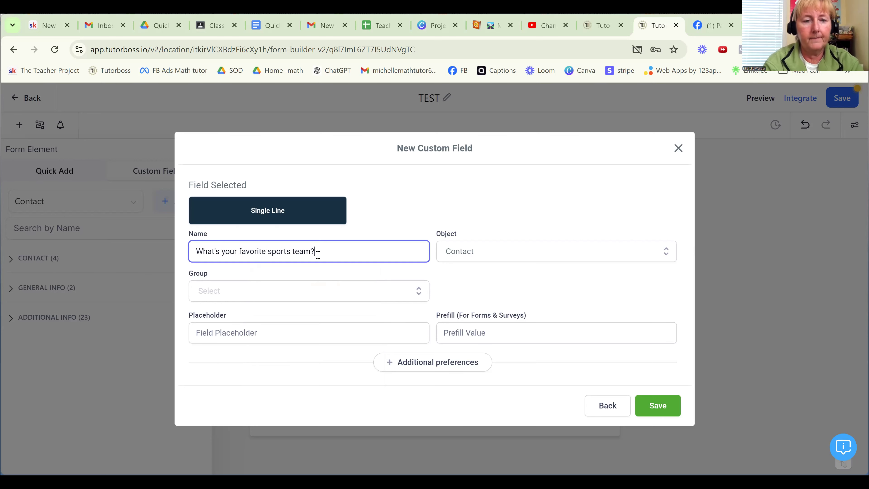
- Assign the custom field to the Contact object and the Additional Info group, and save it
left_click(533, 255)
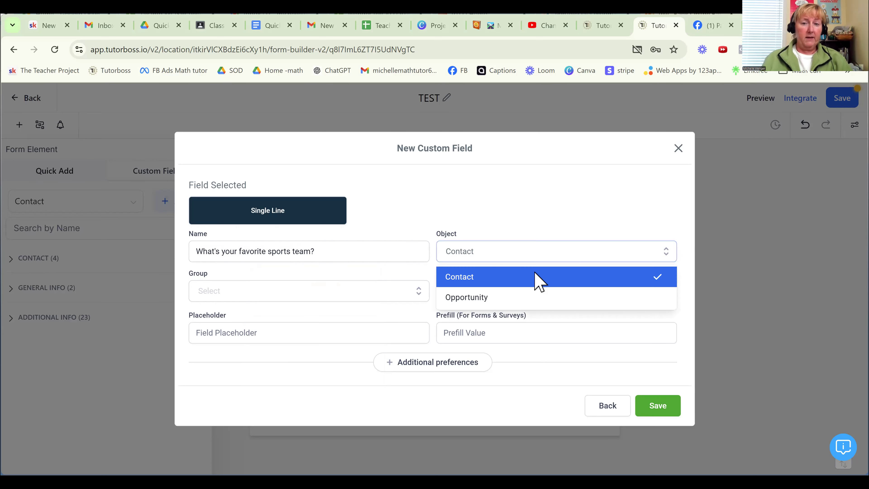
left_click(535, 280)
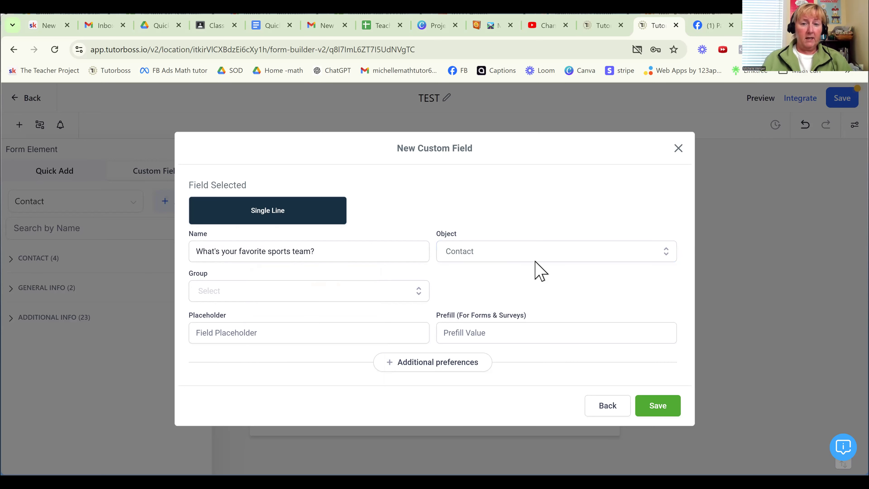
left_click(355, 292)
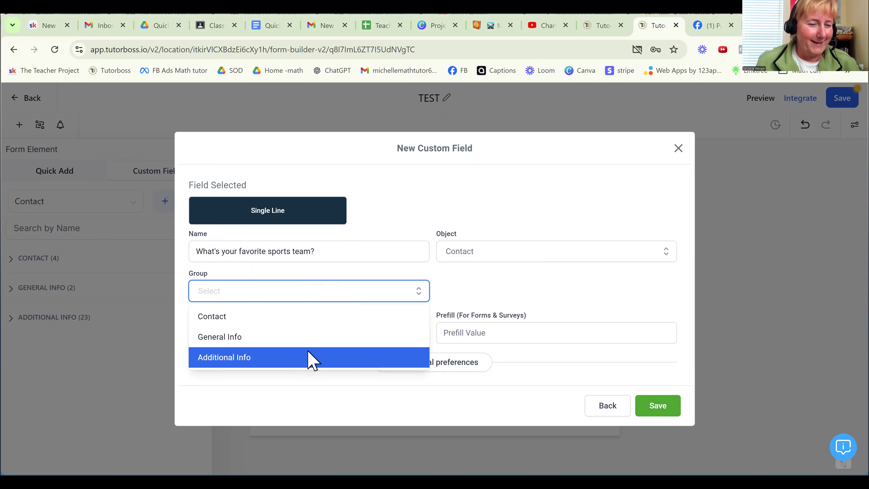
left_click(311, 358)
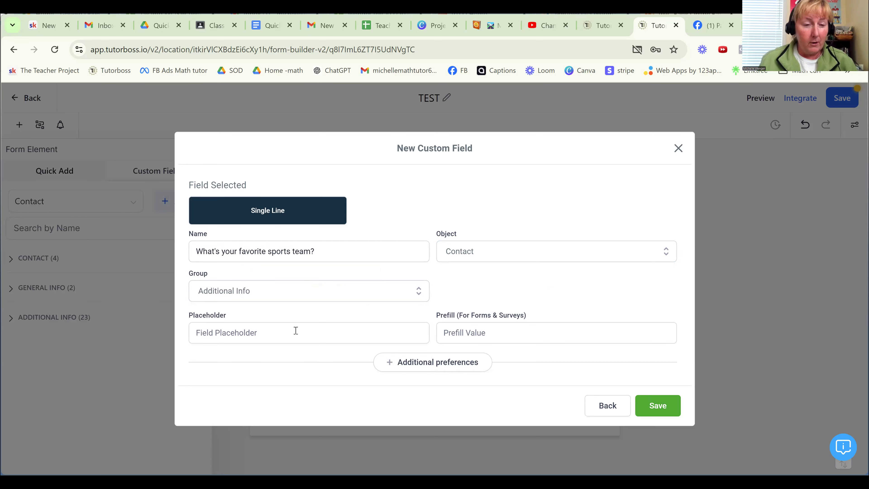
left_click(431, 363)
scroll(432, 361, "down", 2)
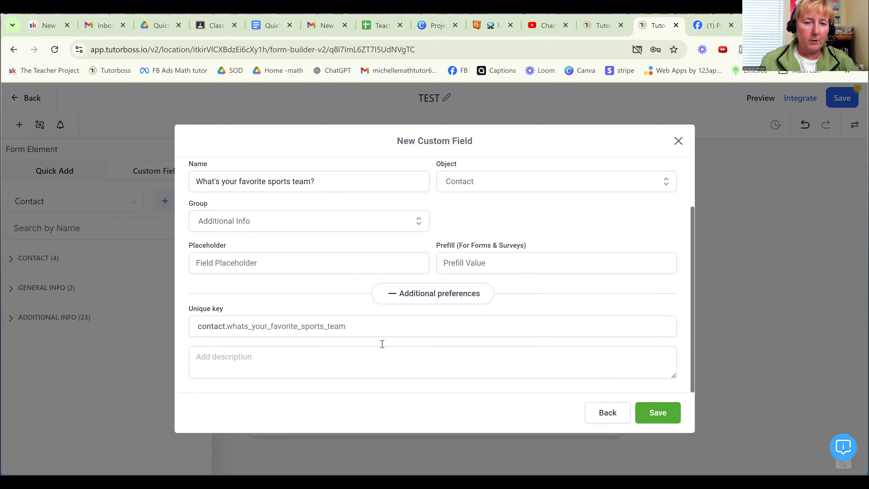
left_click(442, 294)
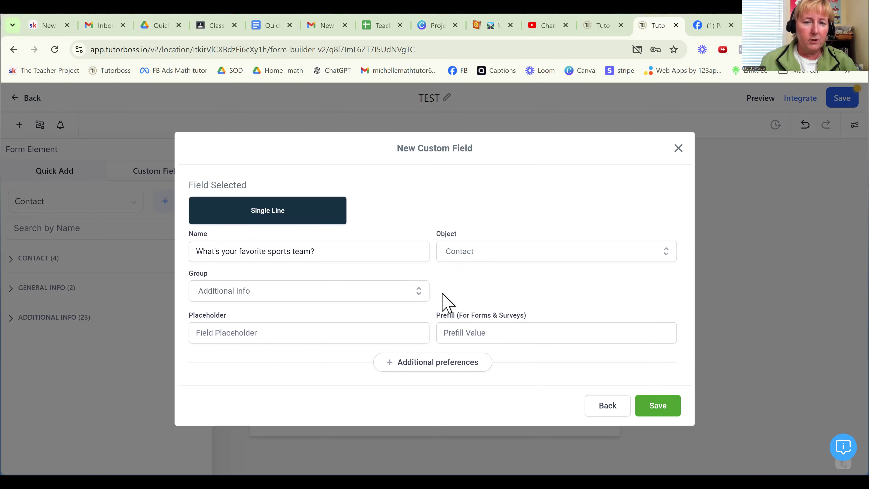
left_click(659, 408)
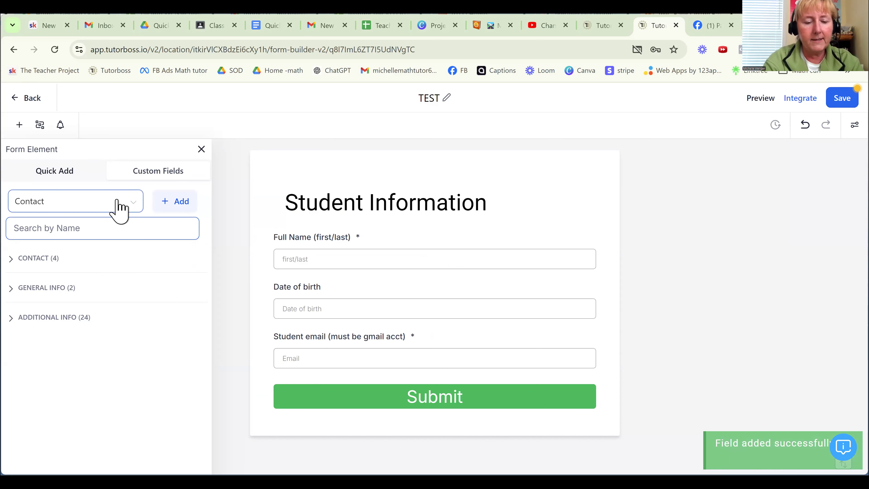
- Search the custom fields for "what's" and place the favorite sports team field on the form just above the Submit button
type("what's")
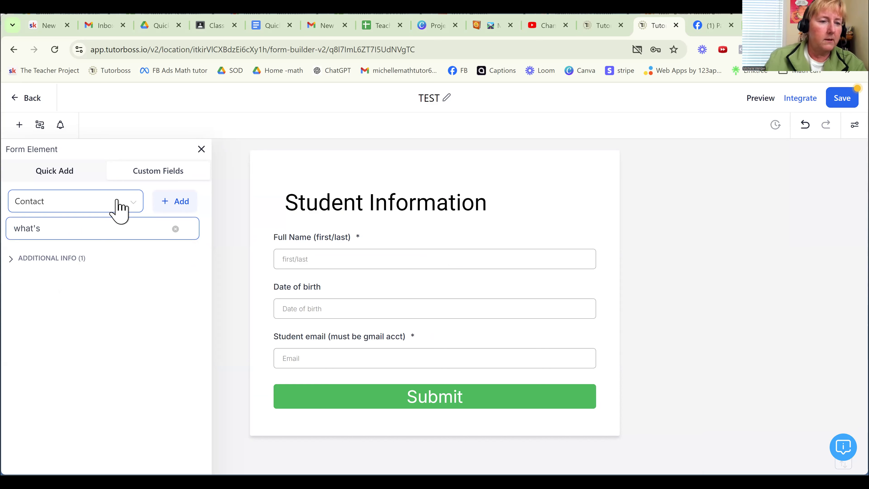
left_click(41, 259)
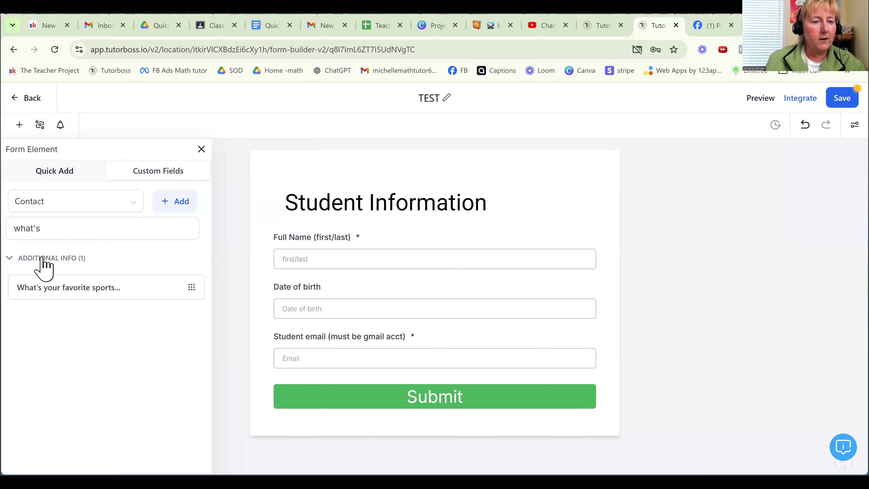
left_click_drag(58, 287, 324, 394)
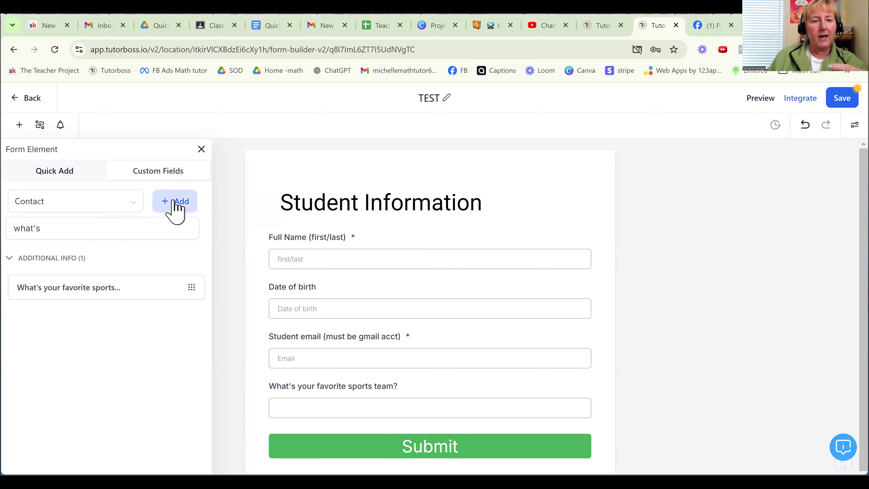
- Add a Signature element to the form between the favorite sports team question and the Submit button
left_click(64, 173)
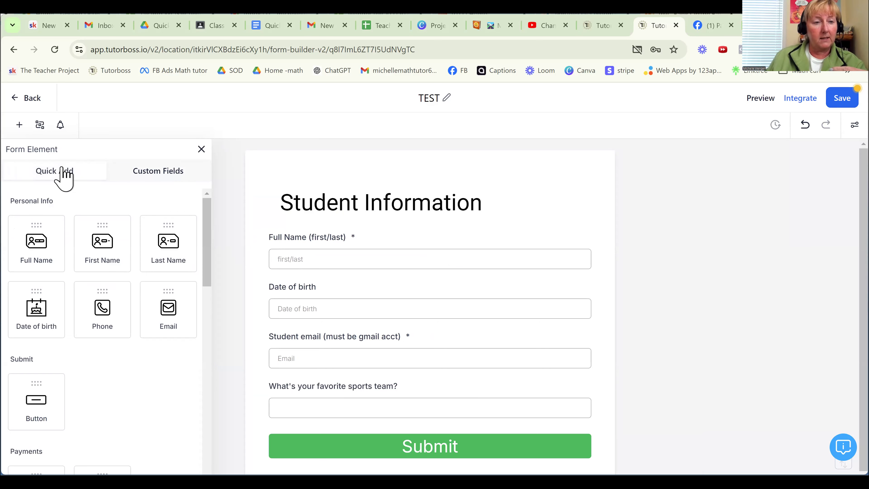
scroll(138, 327, "down", 7)
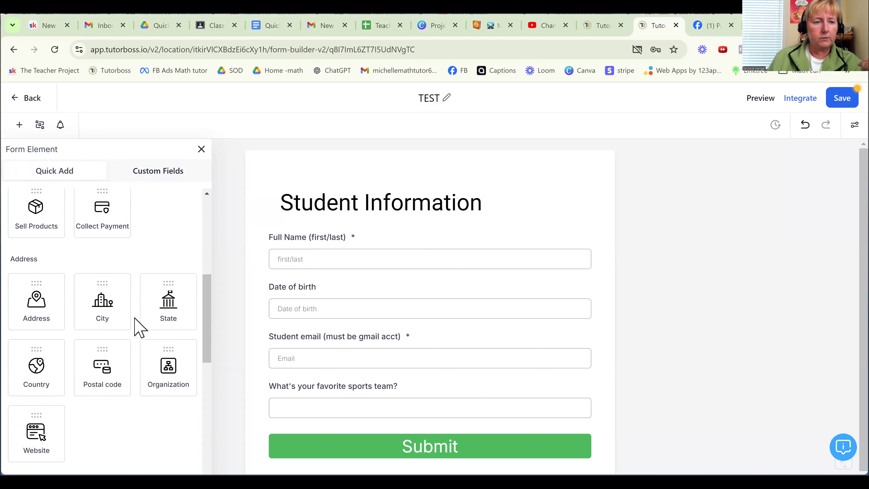
scroll(138, 327, "down", 3)
scroll(139, 327, "down", 8)
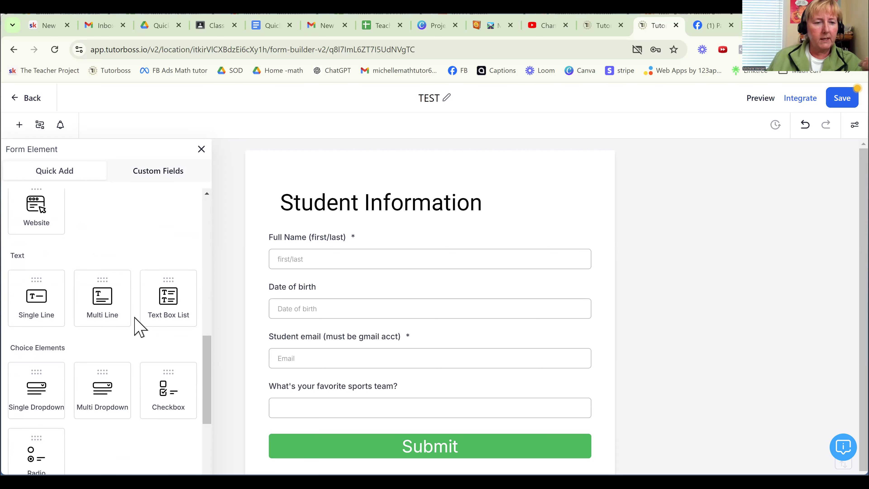
scroll(139, 327, "down", 1)
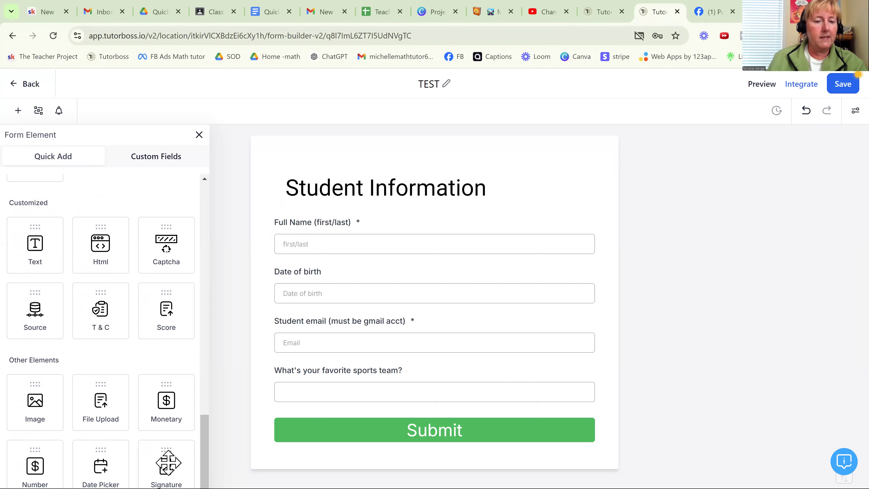
left_click_drag(168, 462, 329, 431)
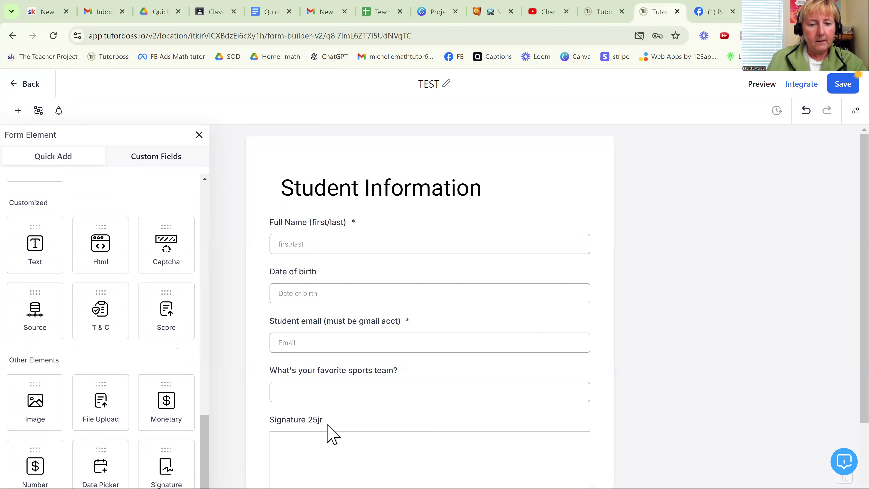
- Shorten the signature element's label to "Signature" and make it a required field
scroll(403, 391, "down", 3)
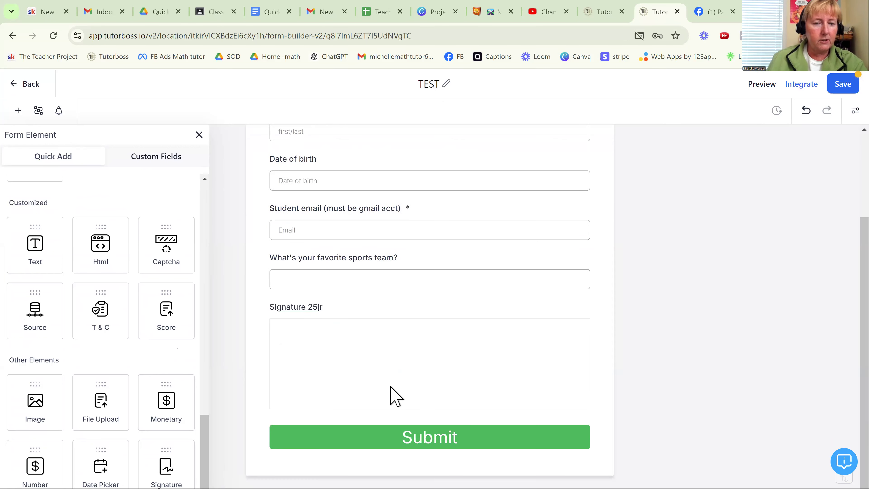
left_click(330, 307)
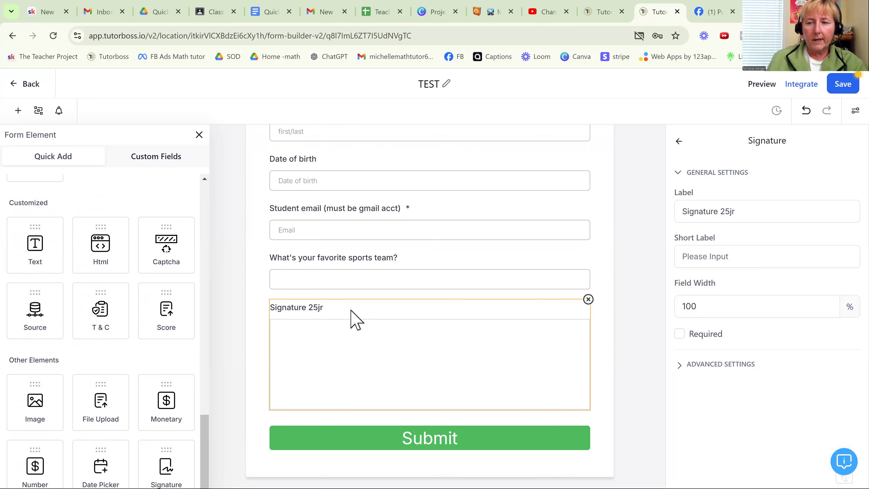
left_click(740, 211)
left_click_drag(740, 211, 720, 214)
key("BackSpace")
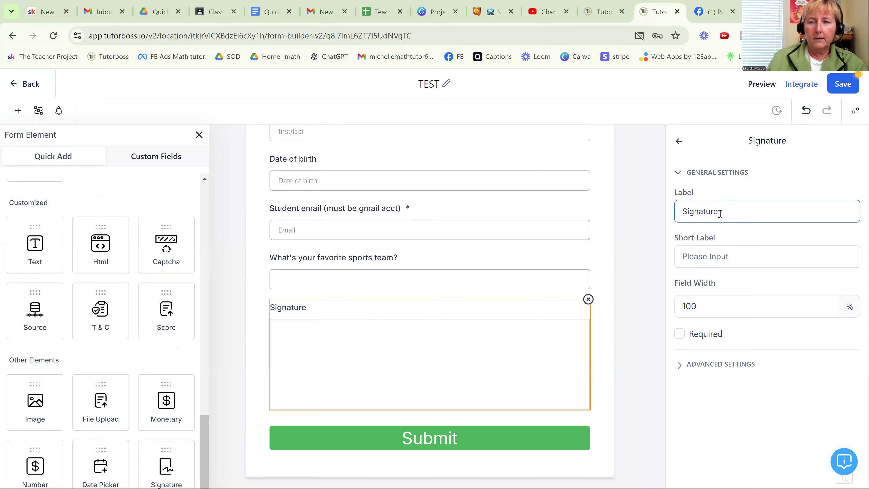
left_click(681, 335)
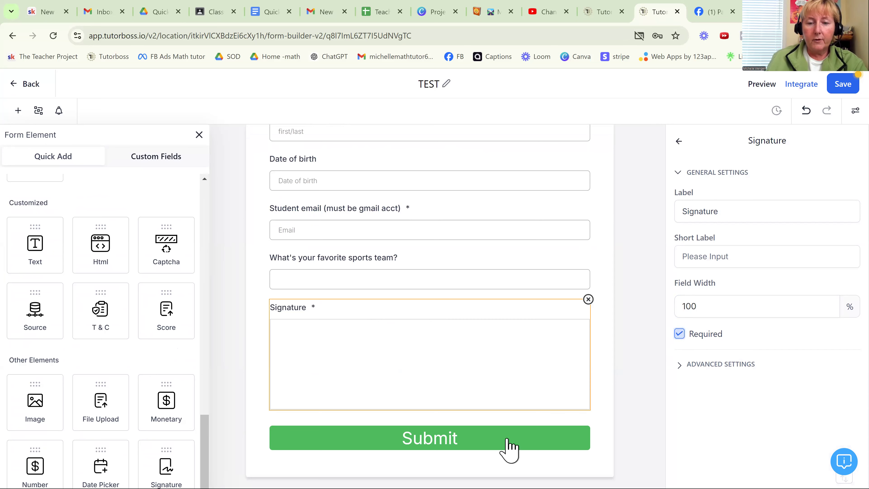
- Look through the Submit button's general settings, including its text, sub text and style options, and collapse them
left_click(509, 449)
scroll(778, 382, "down", 12)
scroll(781, 391, "down", 1)
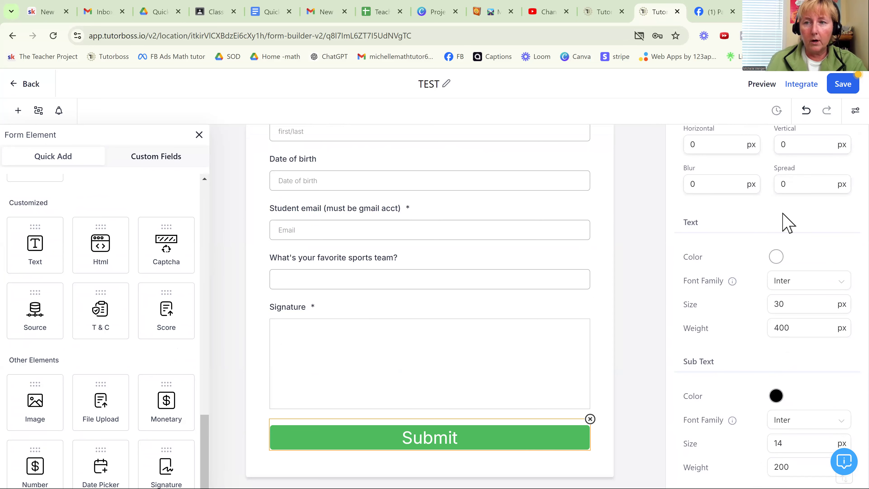
scroll(787, 225, "up", 10)
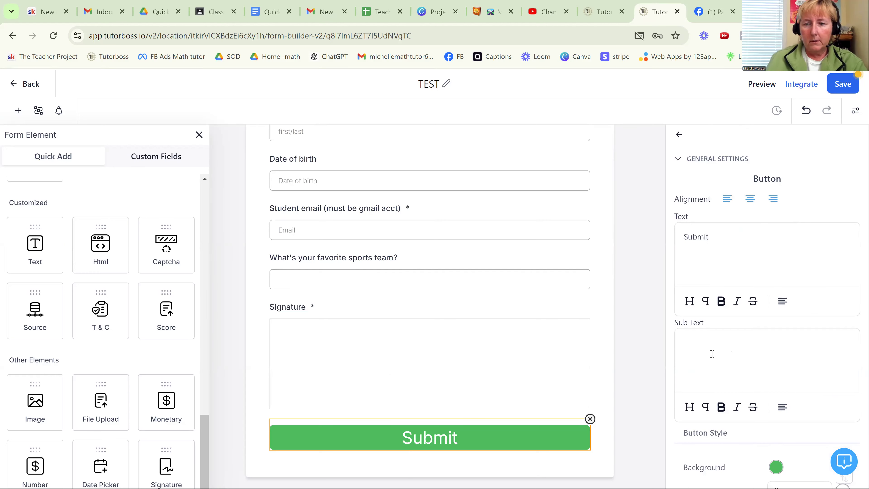
scroll(737, 346, "down", 8)
scroll(742, 348, "down", 8)
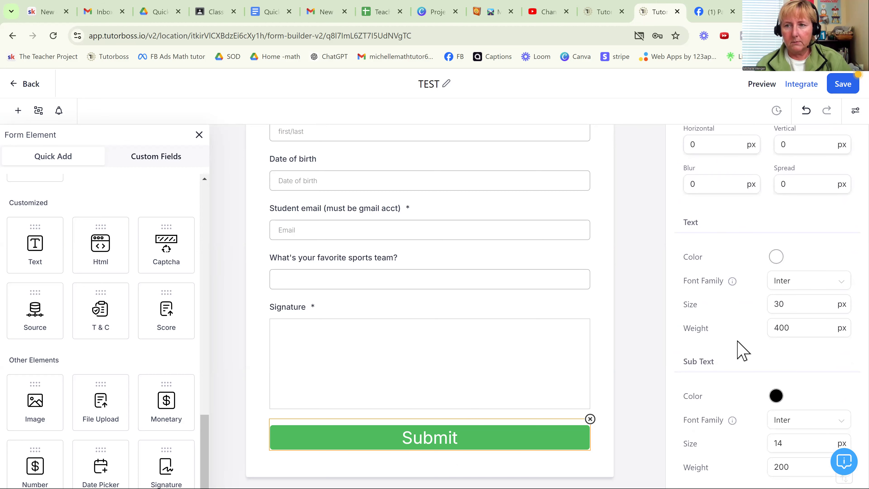
scroll(740, 350, "up", 15)
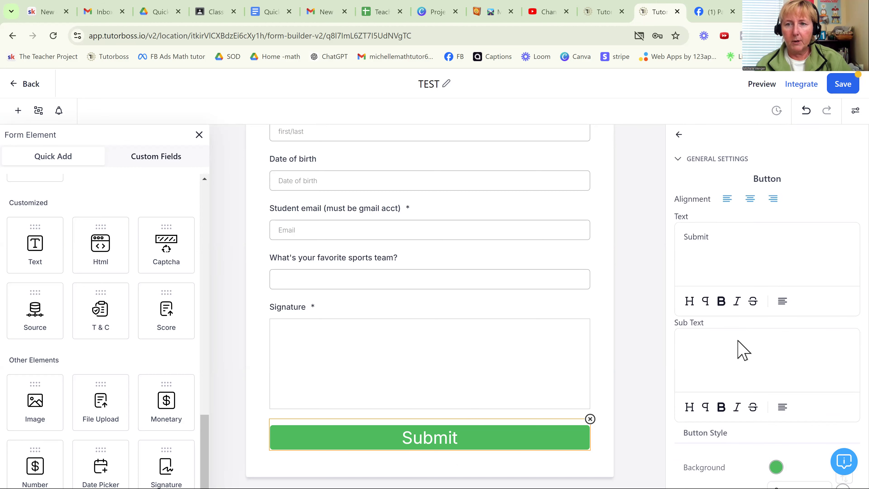
left_click(678, 160)
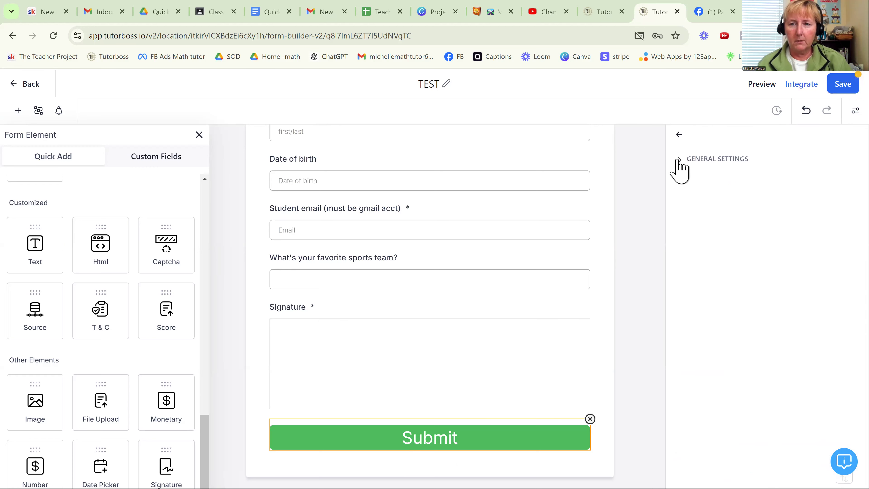
- Try to save the form with the new signature element
left_click(838, 82)
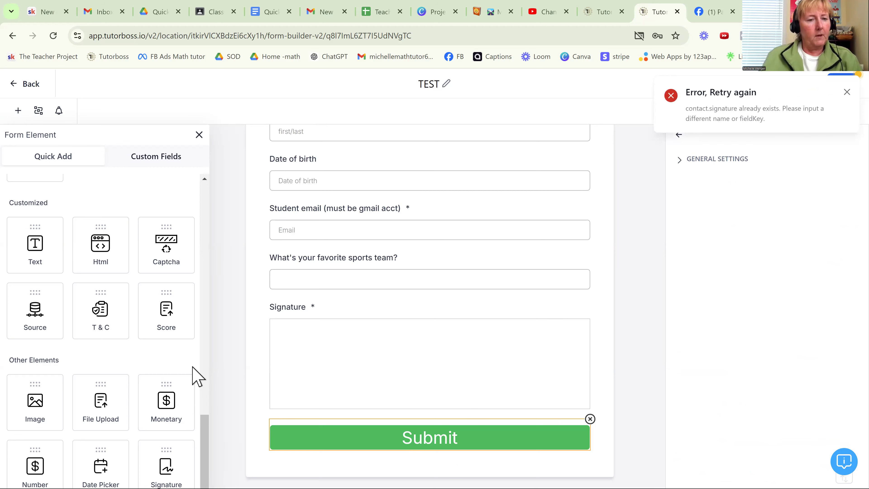
scroll(168, 321, "up", 4)
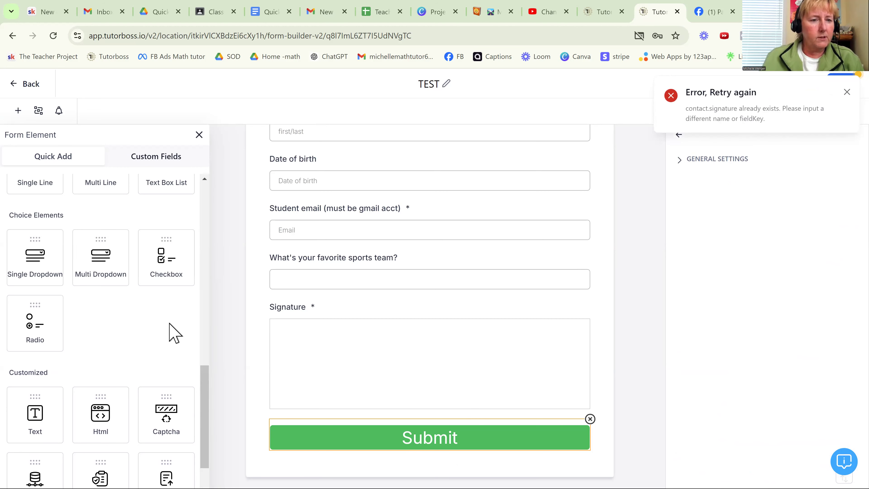
scroll(175, 333, "up", 2)
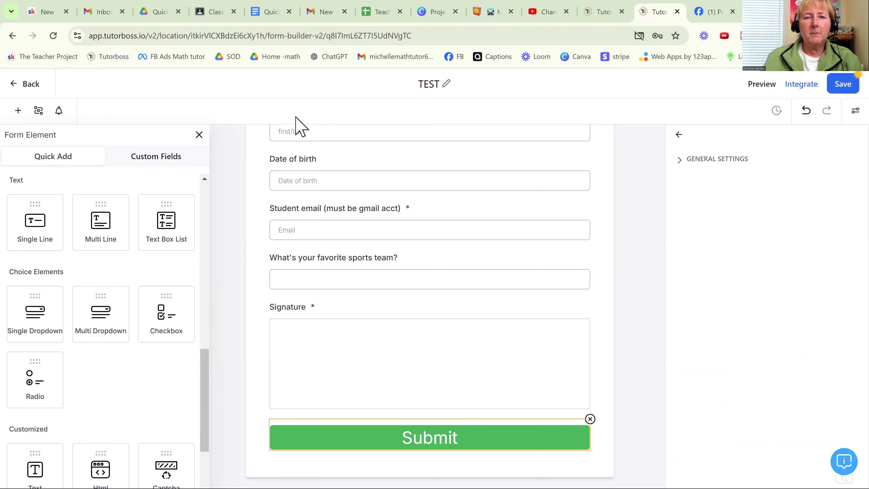
left_click(836, 86)
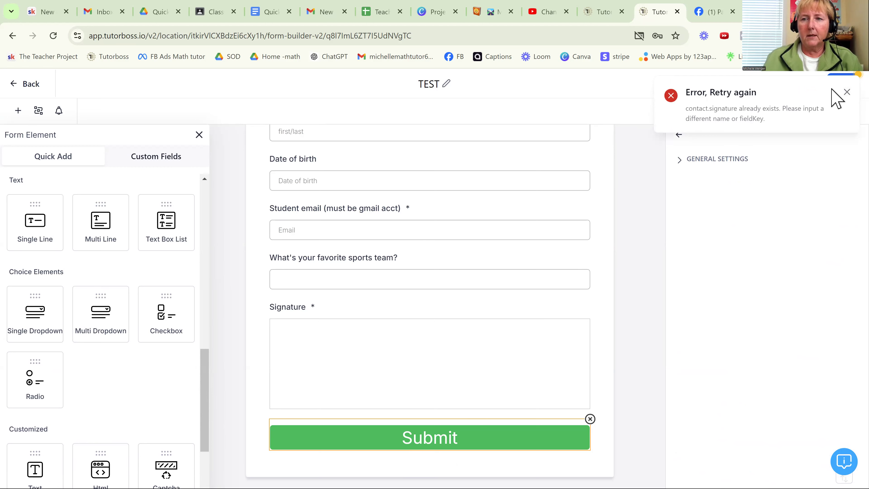
left_click(844, 93)
left_click(839, 88)
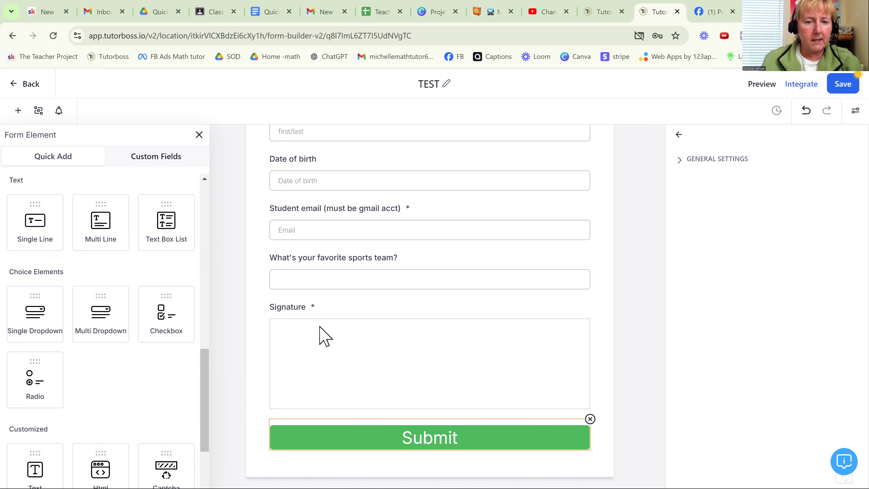
- Delete the Signature element from the form
left_click(323, 335)
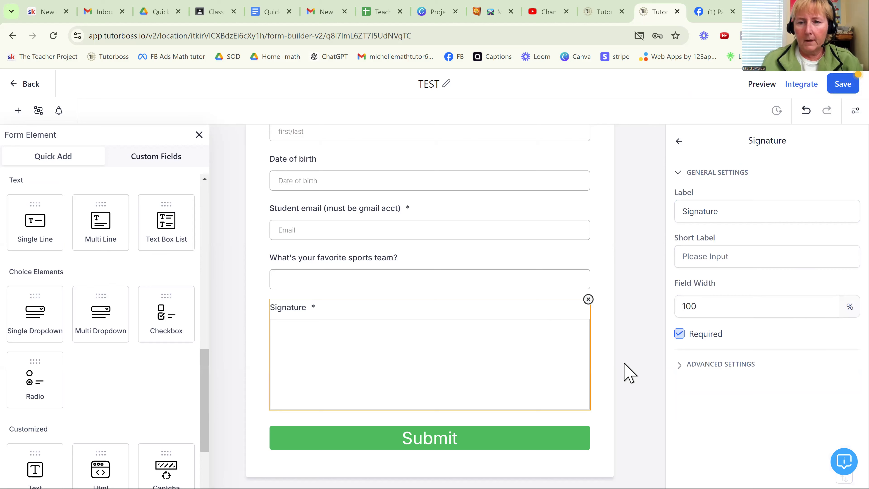
left_click(588, 299)
- Search the custom fields for "sig" and add the existing Signature field to the form above the Submit button
left_click(155, 157)
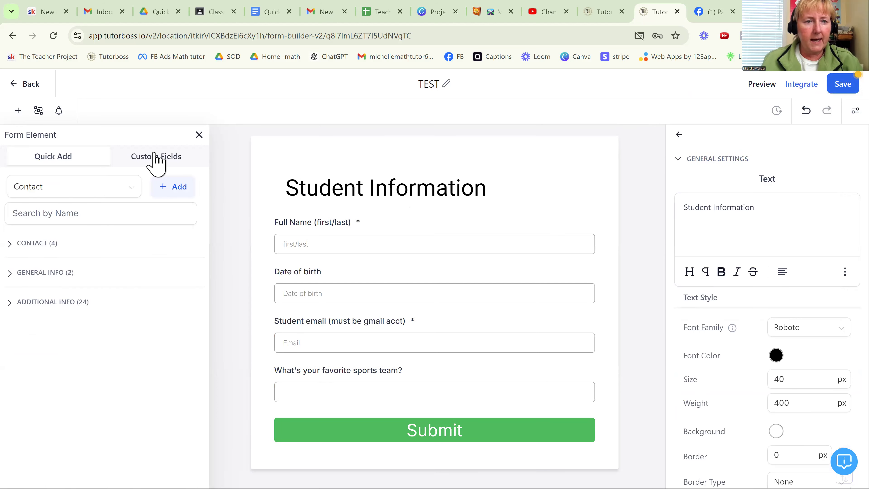
left_click(79, 213)
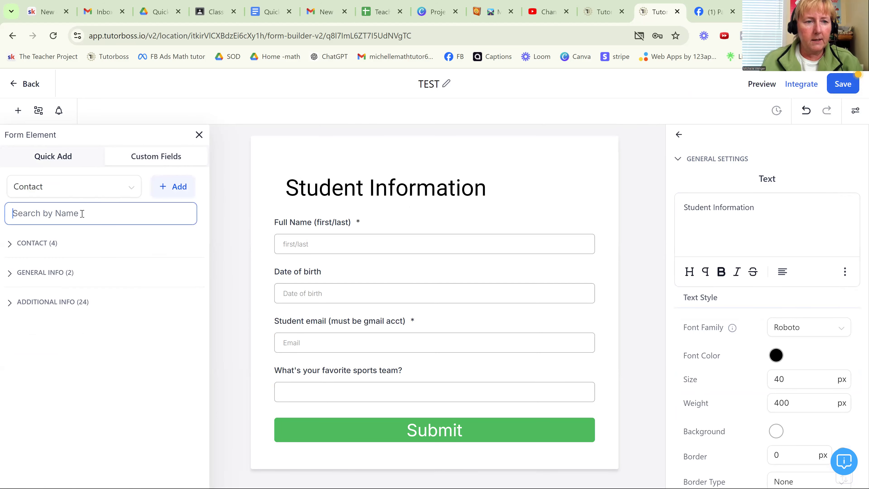
type("sig")
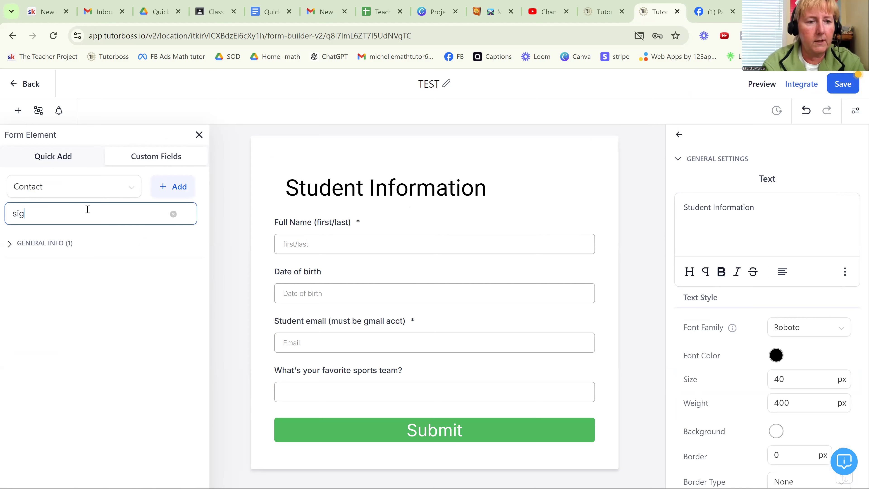
left_click(69, 243)
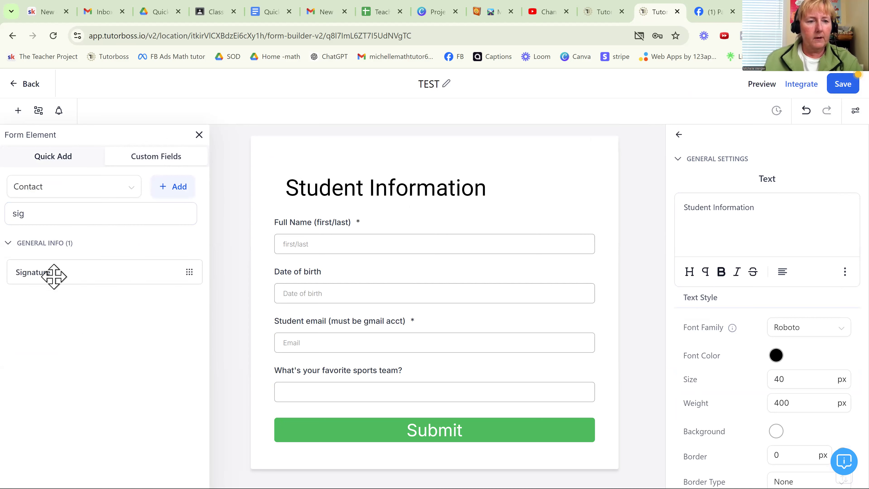
mouse_move(60, 273)
left_mouse_down()
mouse_move(347, 396)
mouse_move(333, 430)
mouse_move(341, 433)
left_mouse_up()
scroll(356, 422, "down", 3)
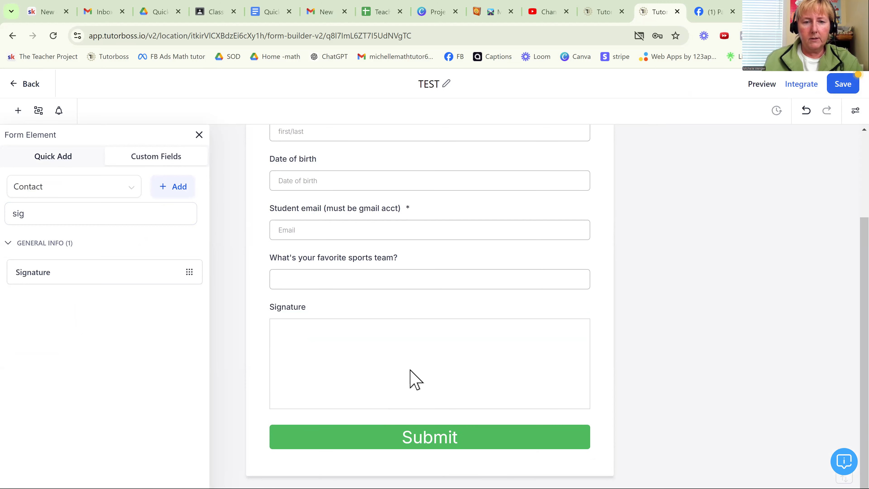
- Make the Signature field required and save the TEST form
left_click(544, 360)
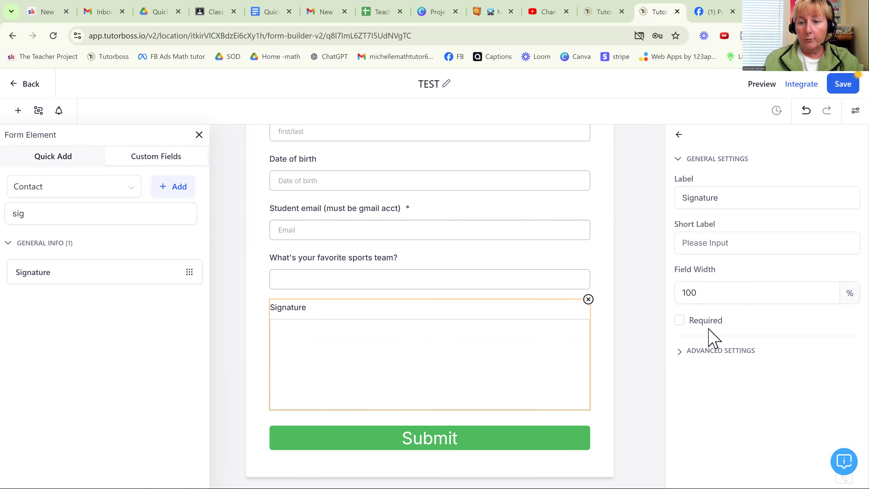
left_click(679, 322)
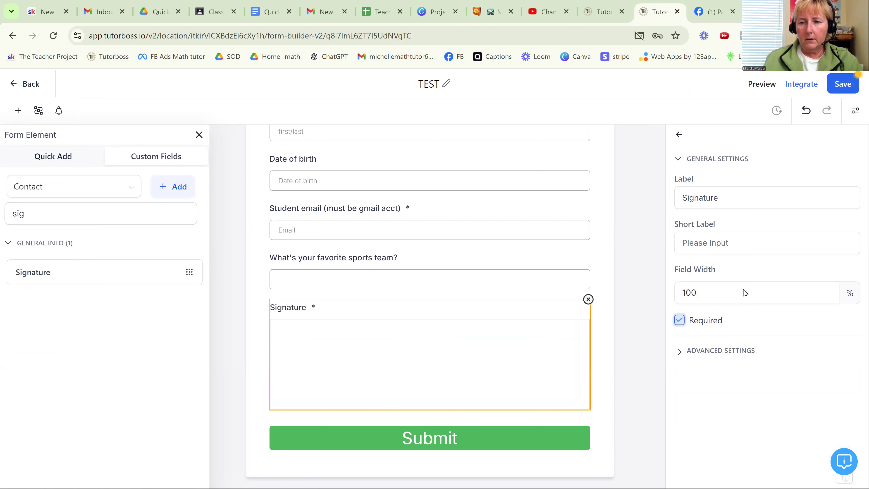
left_click(842, 85)
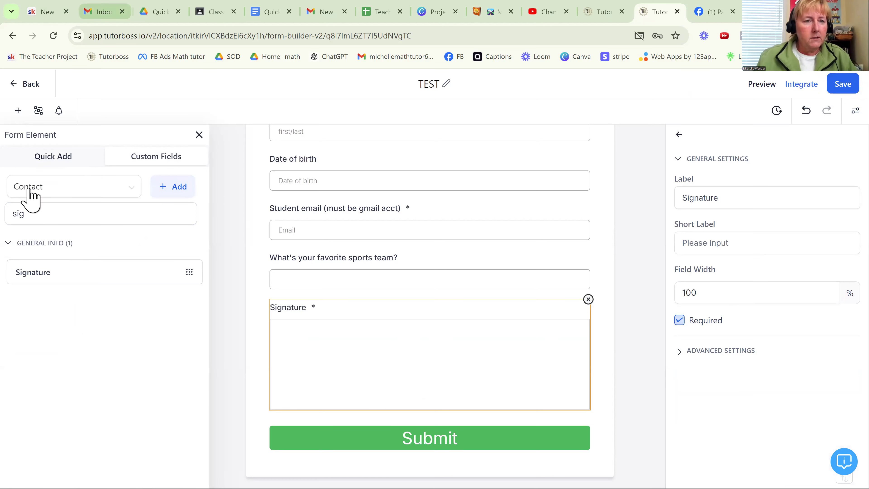
- Return to the forms list, open the New Student Enrollment Agreement form and read through its contract text
left_click(60, 159)
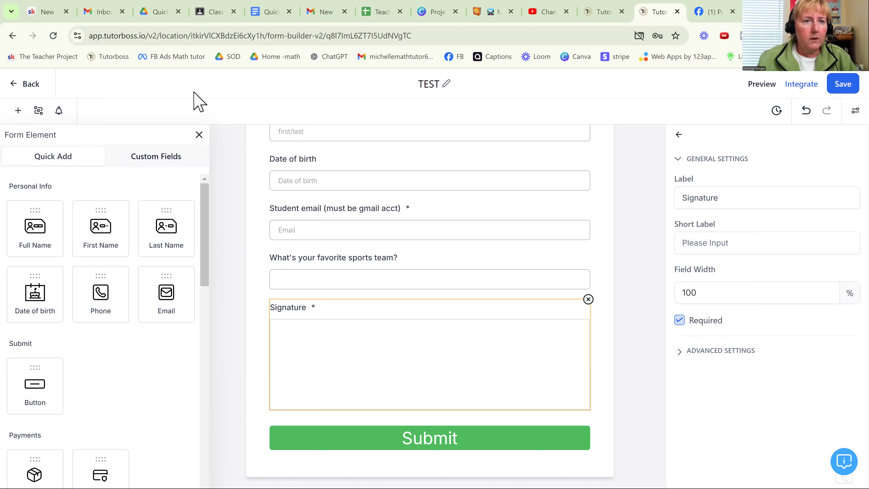
left_click(30, 84)
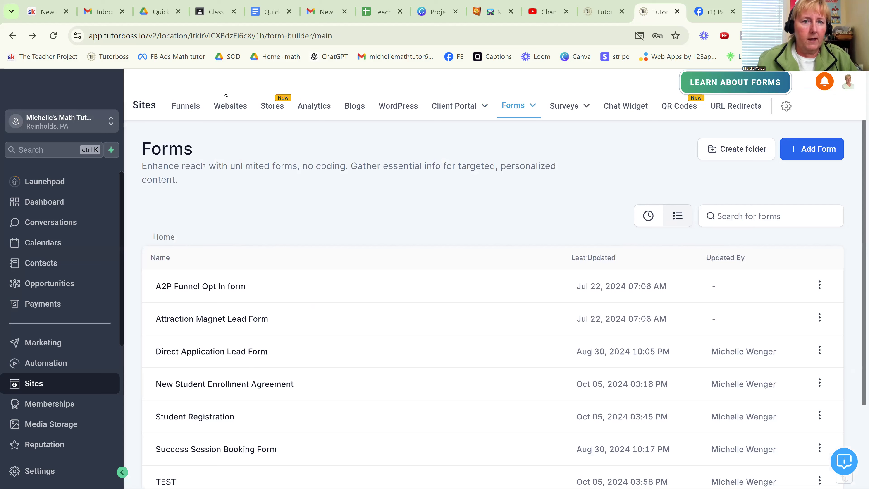
left_click(223, 383)
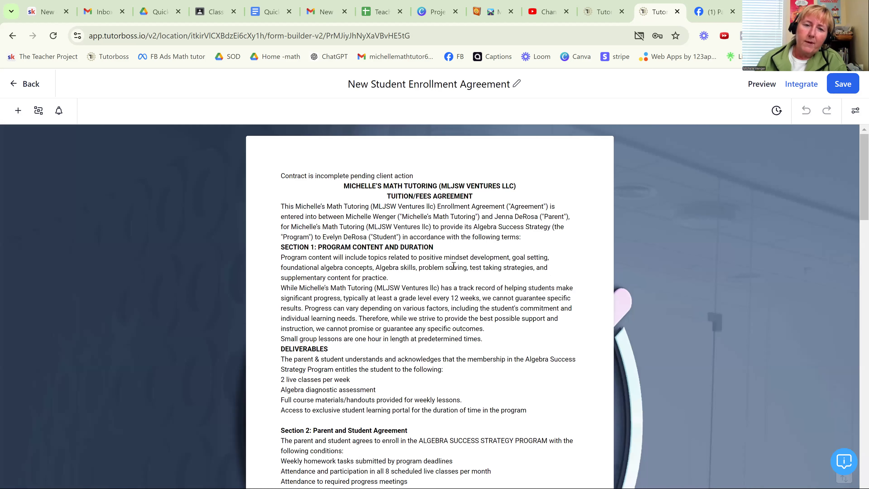
scroll(454, 266, "down", 10)
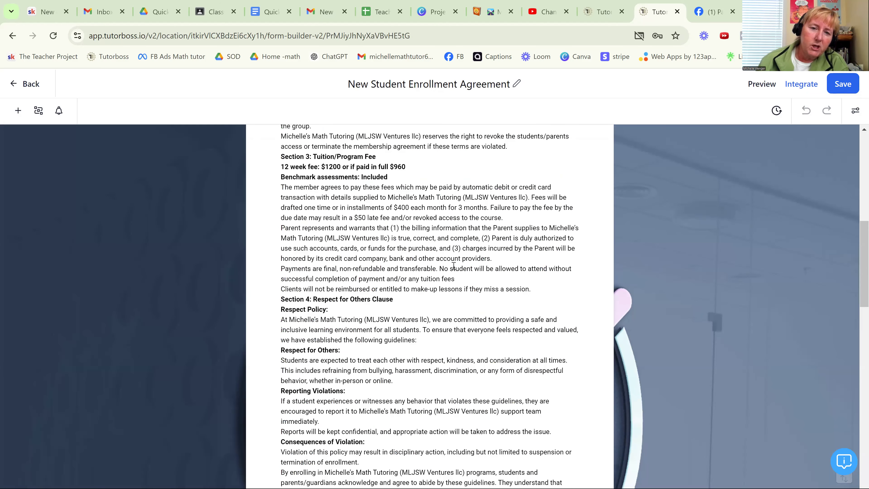
scroll(454, 265, "down", 8)
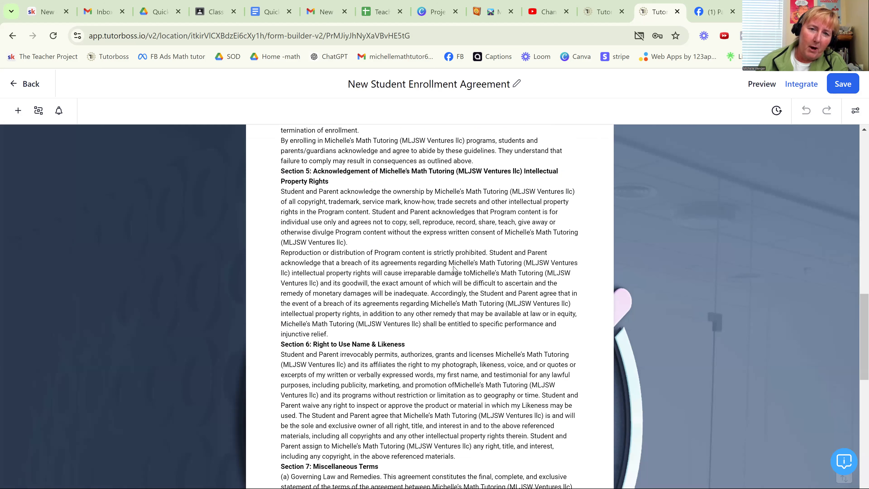
scroll(441, 247, "up", 20)
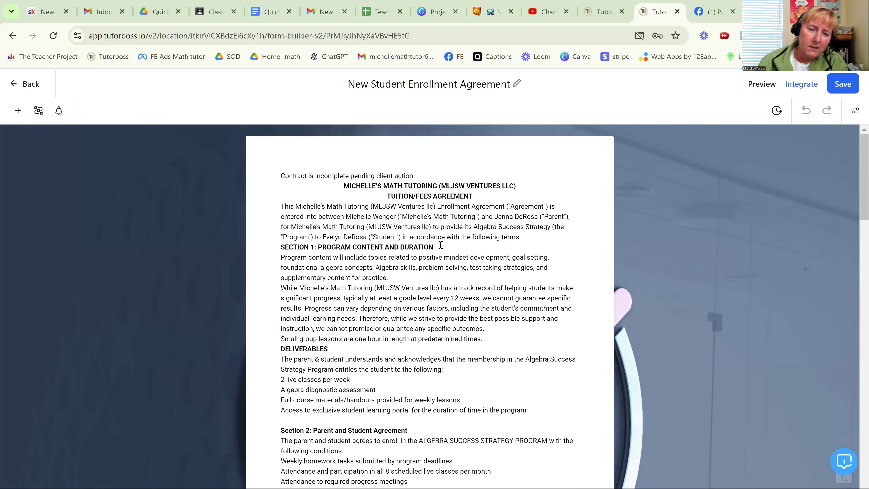
- Examine the agreement's text element settings, the rest of its terms, and the signature, name and email fields below them
scroll(441, 247, "down", 13)
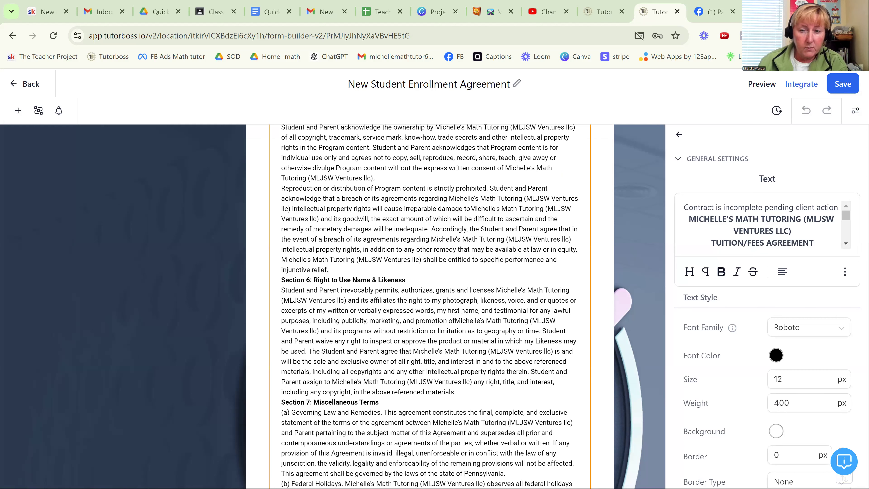
left_click(787, 376)
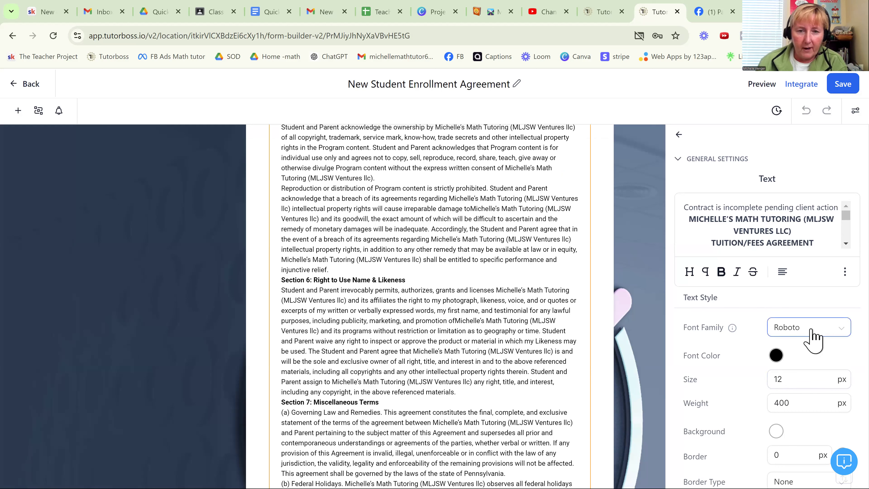
scroll(737, 227, "down", 2)
scroll(737, 227, "down", 6)
scroll(737, 226, "down", 8)
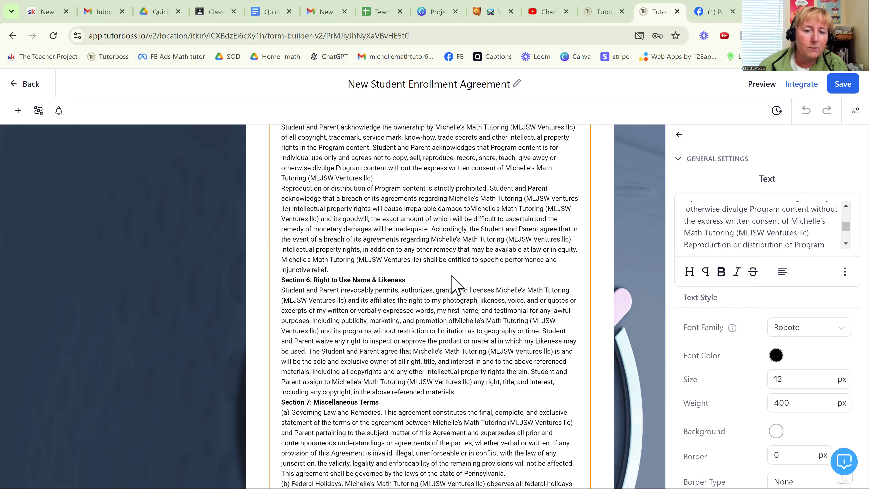
scroll(452, 278, "down", 1)
scroll(452, 284, "down", 4)
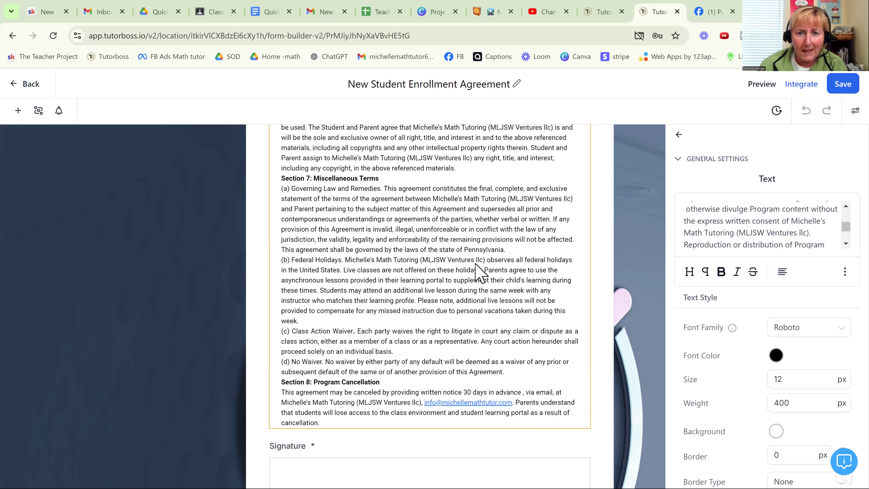
scroll(372, 268, "down", 5)
left_click(465, 260)
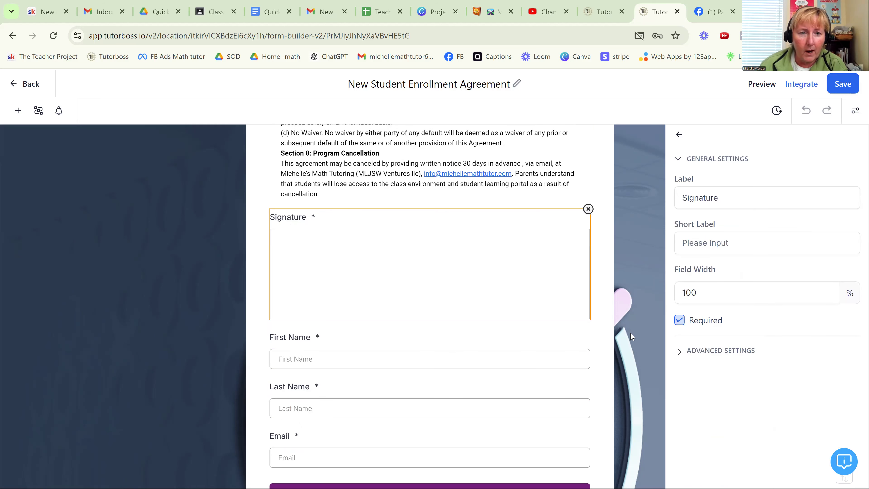
scroll(455, 347, "down", 2)
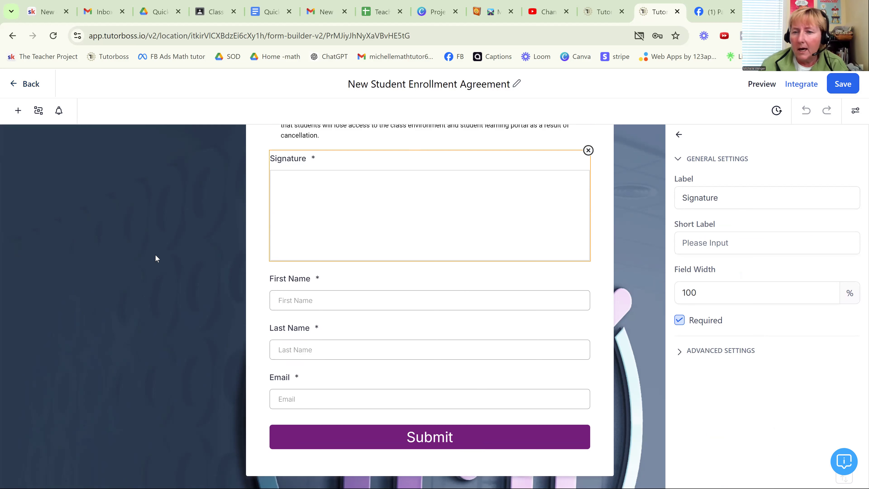
- Review the enrollment agreement's on-submit options, including its thank-you message and message styling
left_click(630, 267)
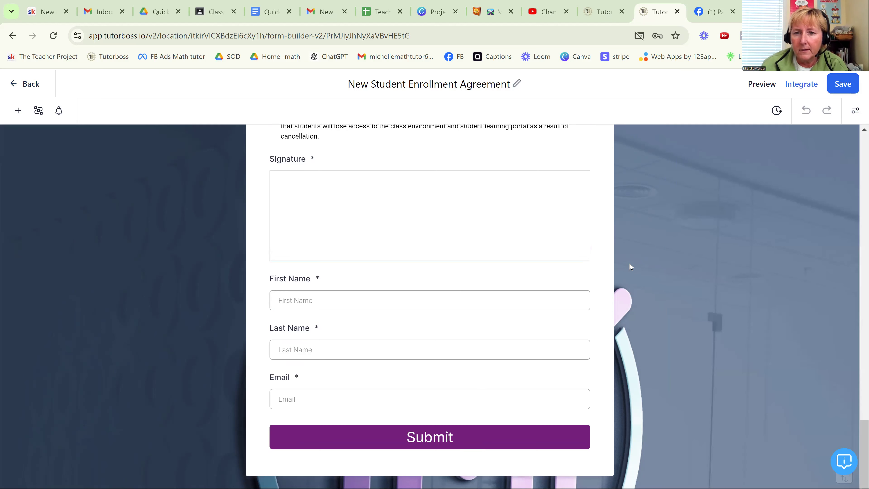
left_click(857, 114)
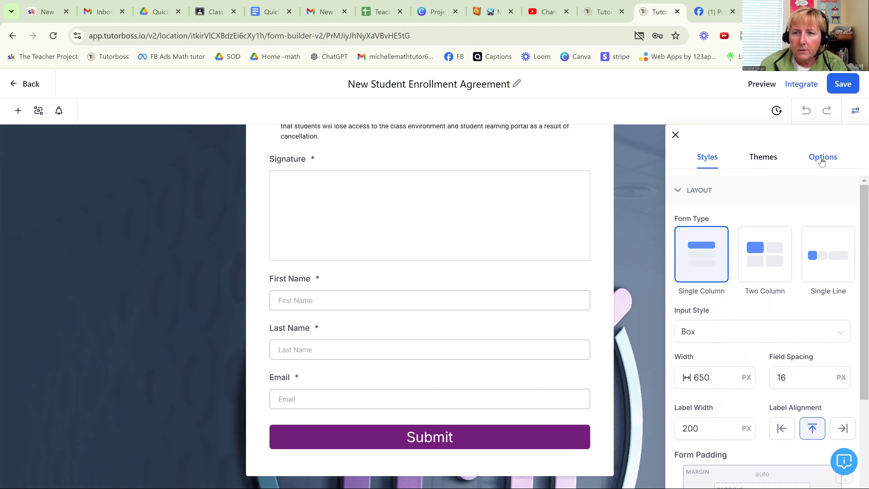
left_click(822, 160)
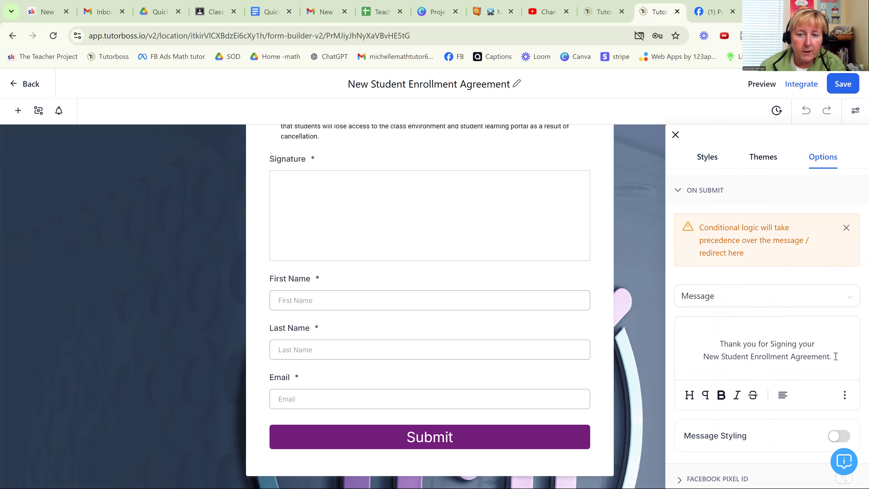
scroll(752, 418, "down", 2)
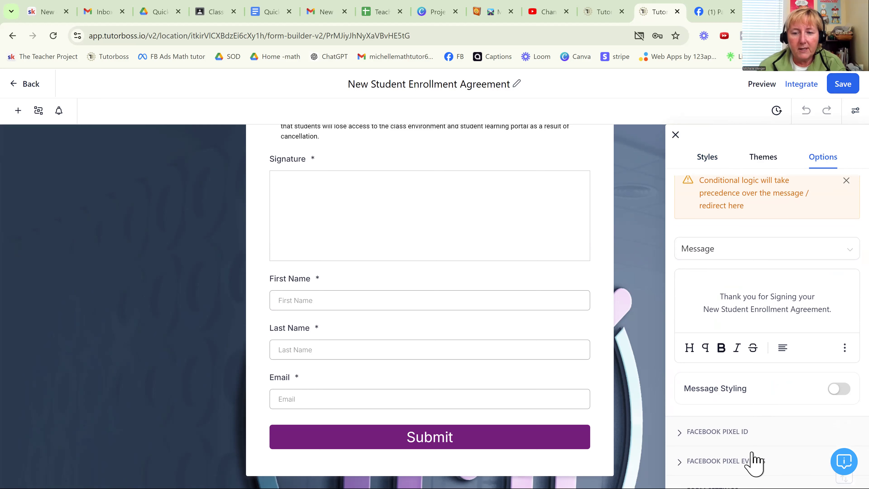
scroll(770, 401, "up", 2)
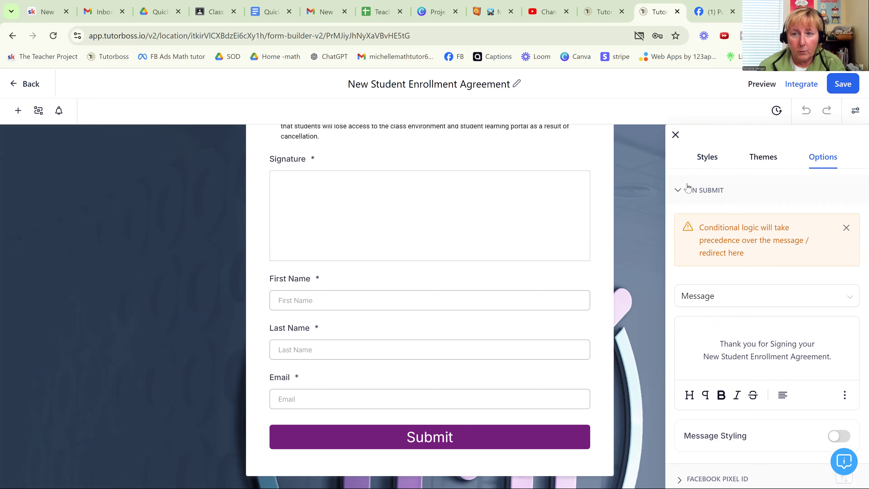
- Look over the enrollment agreement's layout, colors and background image settings, and save the form
left_click(708, 161)
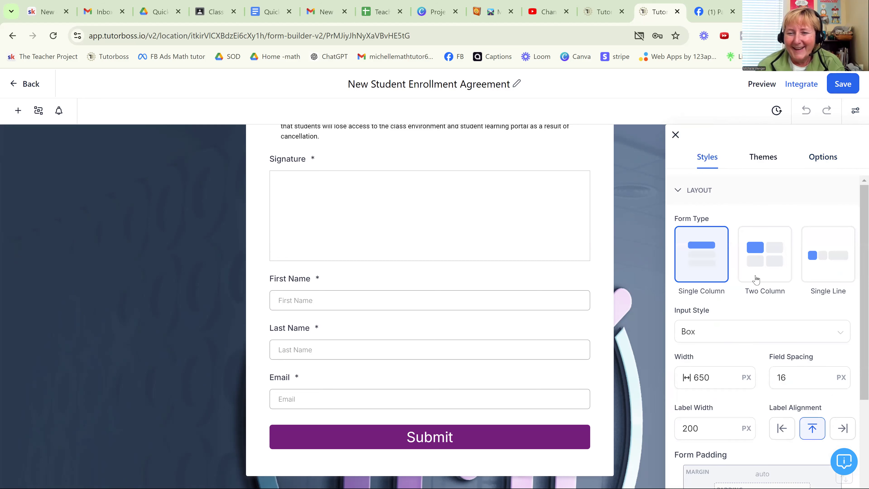
scroll(756, 278, "down", 5)
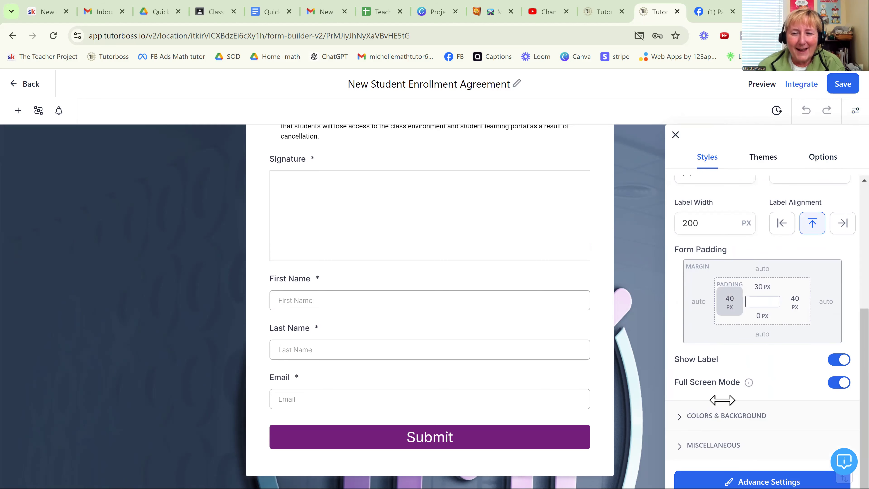
left_click(693, 419)
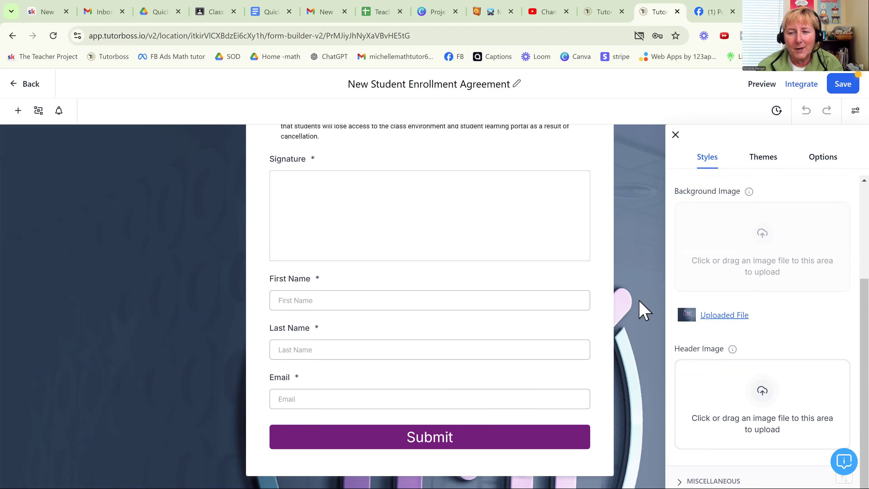
left_click(676, 135)
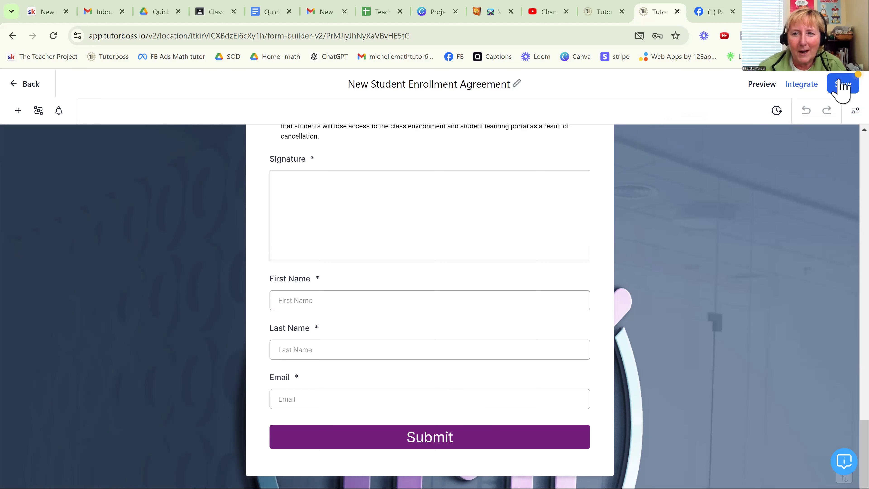
left_click(840, 85)
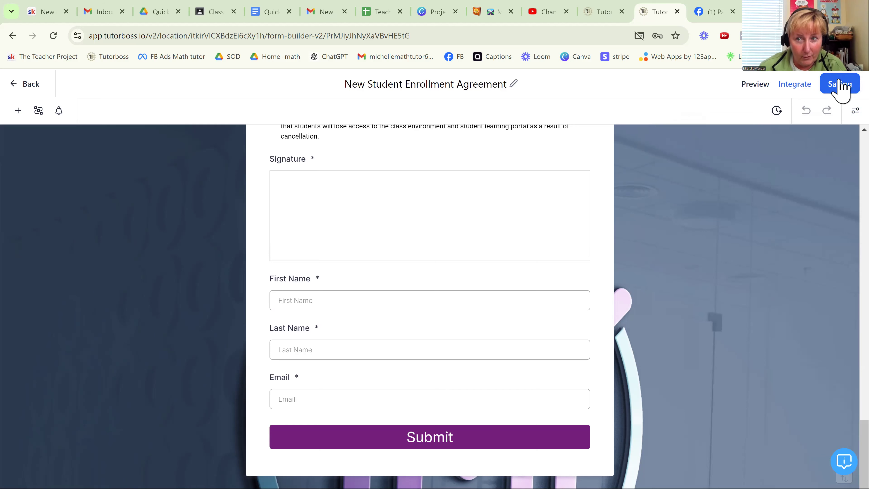
- Go back to the forms list, open the Student Registration form and look through its questions
left_click(15, 86)
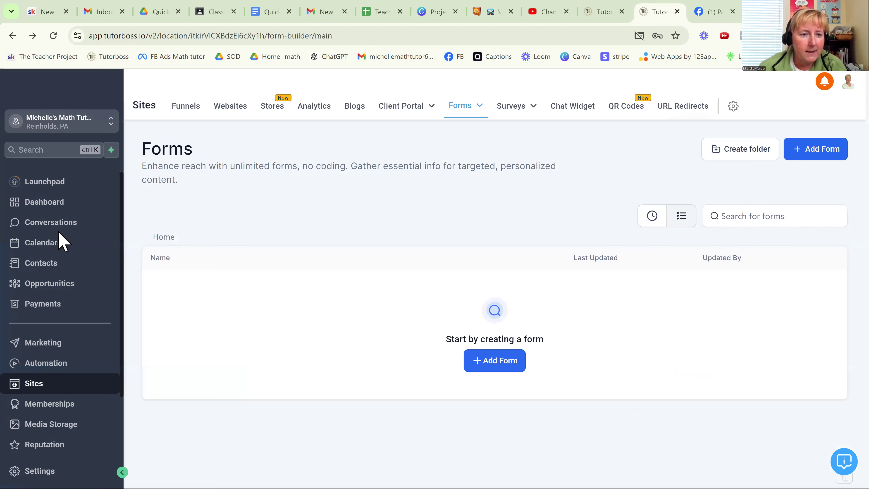
left_click(201, 417)
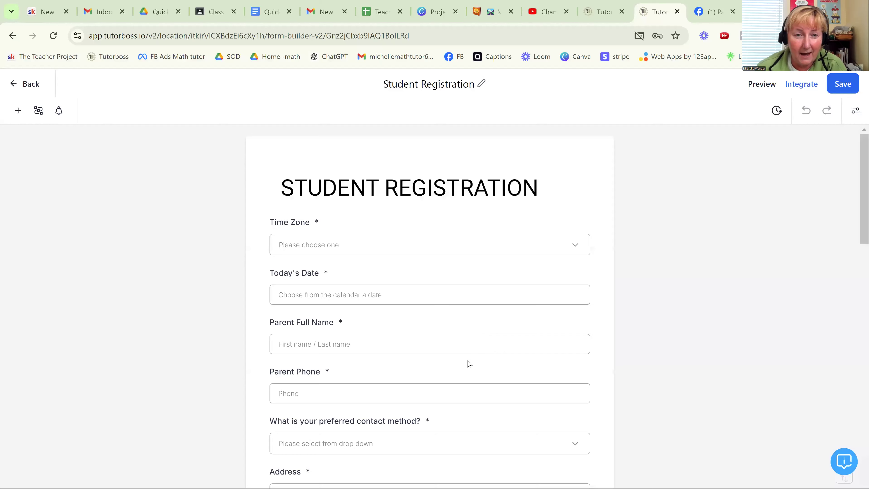
scroll(575, 332, "down", 10)
scroll(575, 332, "down", 15)
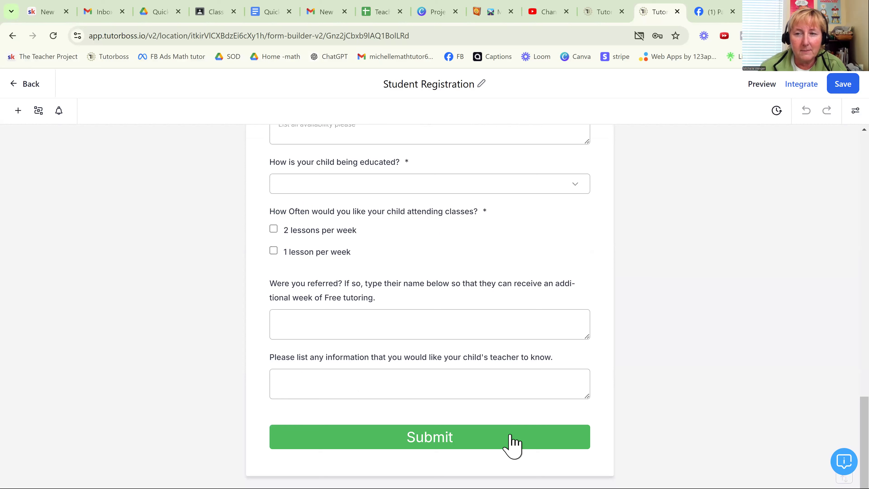
- Upload LOGO-Preview.jpg from the Downloads folder as the Student Registration form's background image and save the form
left_click(856, 111)
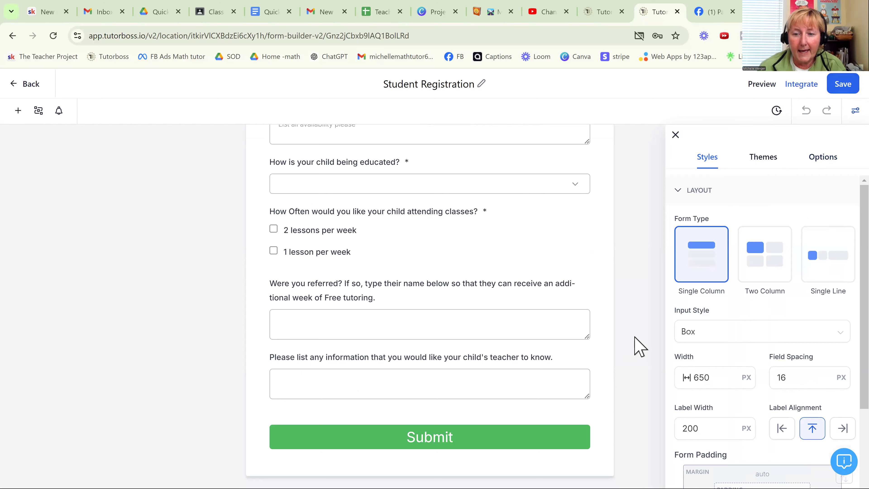
scroll(757, 373, "down", 5)
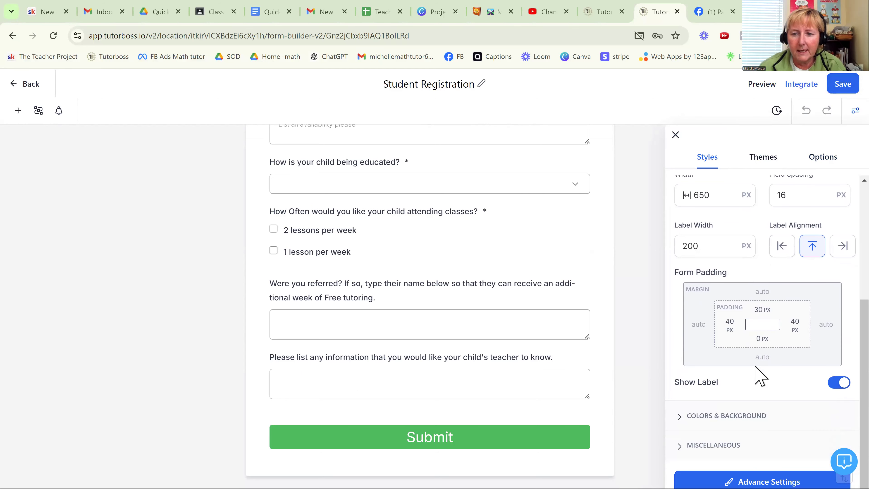
left_click(717, 416)
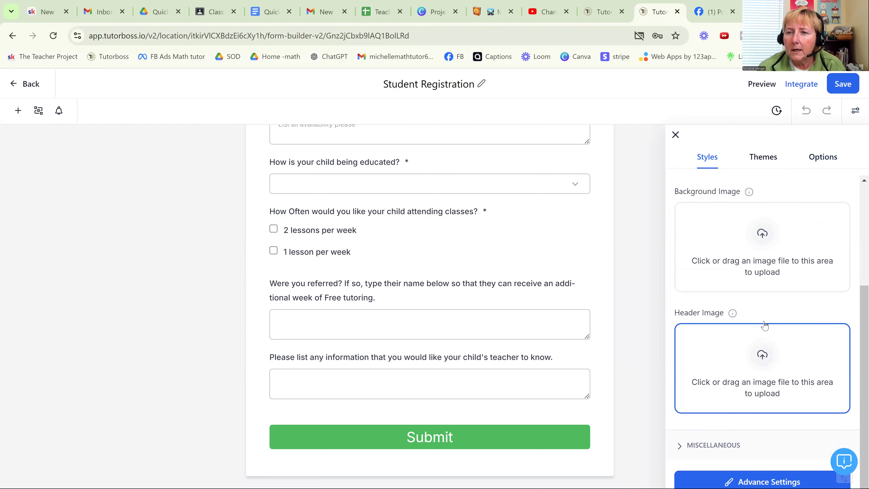
left_click(764, 236)
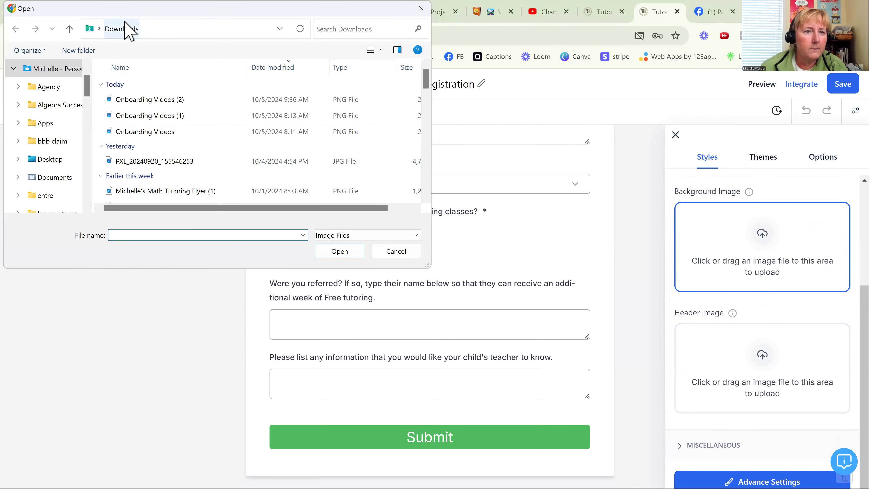
scroll(193, 161, "down", 1)
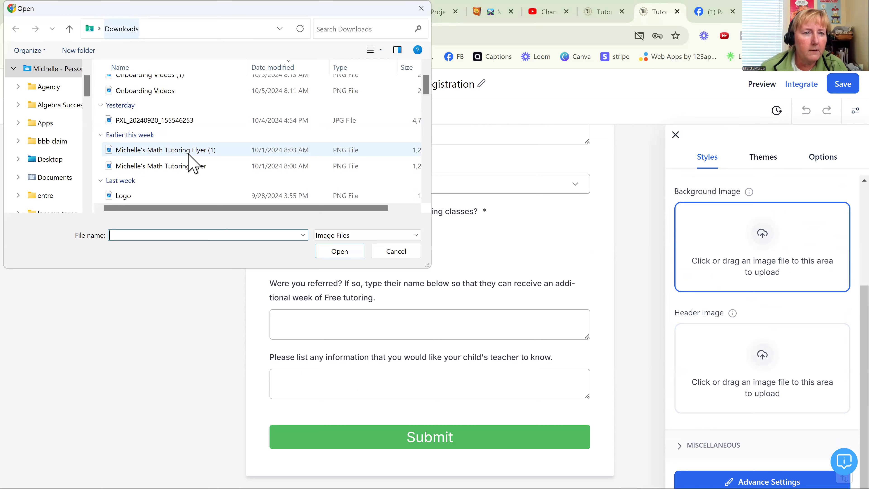
scroll(191, 163, "down", 3)
scroll(190, 163, "up", 1)
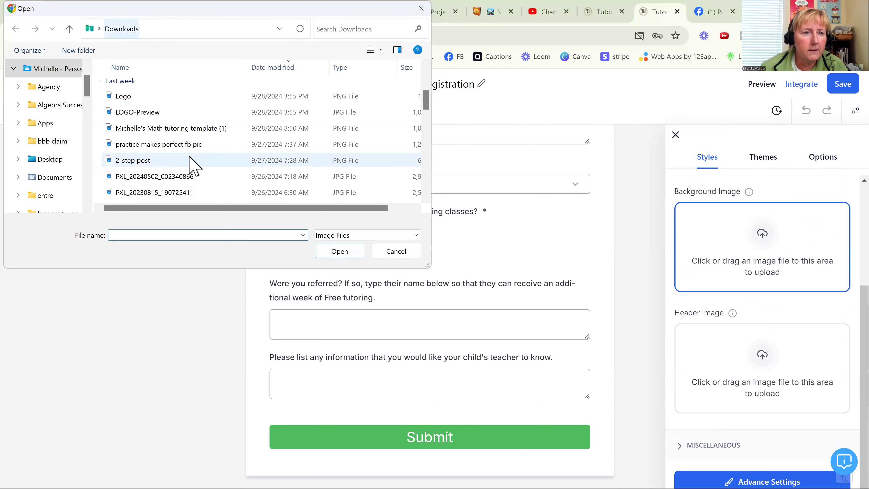
left_click(155, 116)
left_click(335, 252)
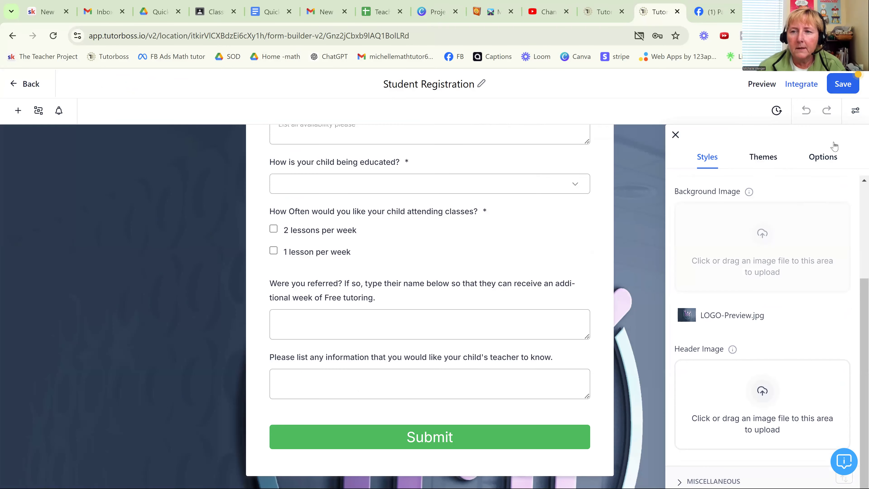
left_click(840, 84)
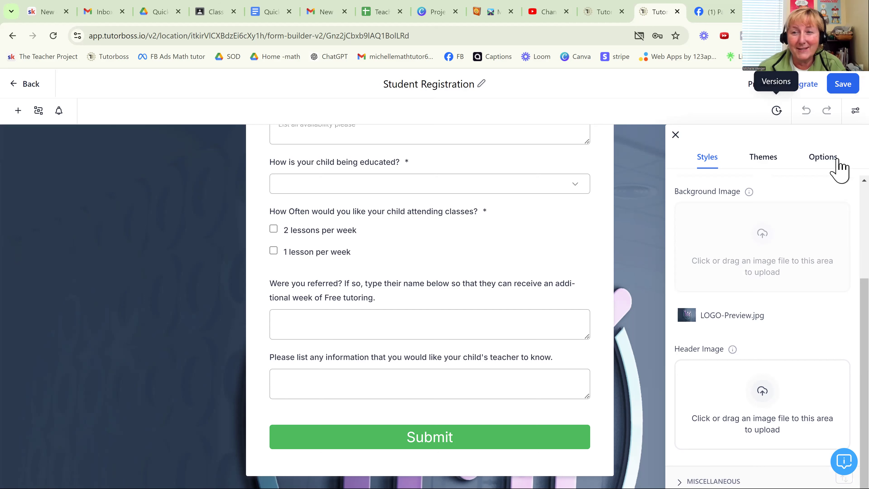
- Replace the on-submit message with "Thank you for completing the student registration form.", broken into two lines before "student"
left_click(823, 158)
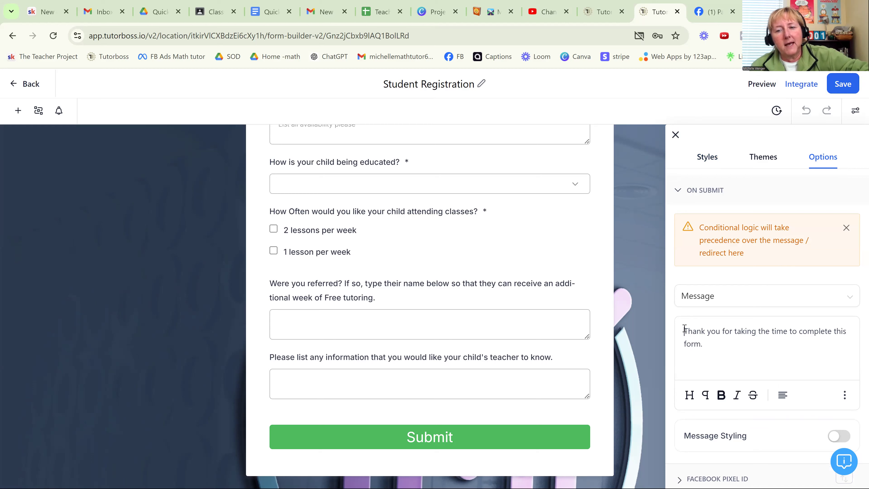
left_click_drag(685, 329, 726, 351)
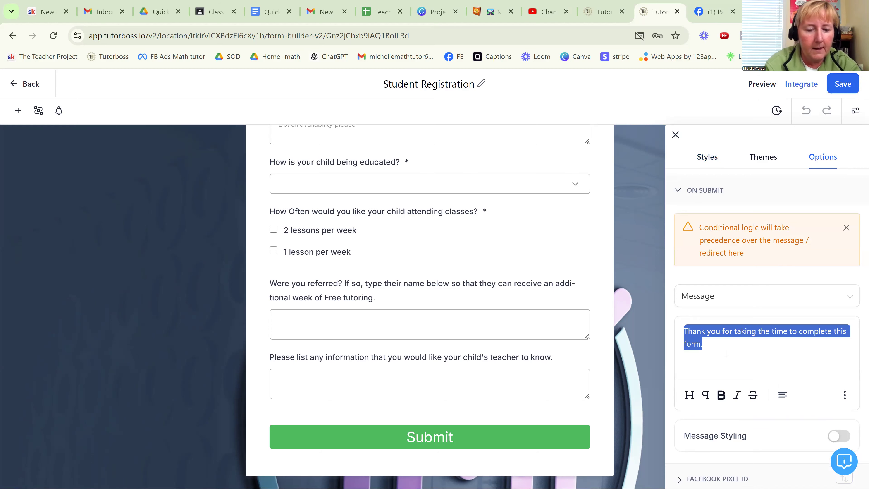
type("Thank you for completing")
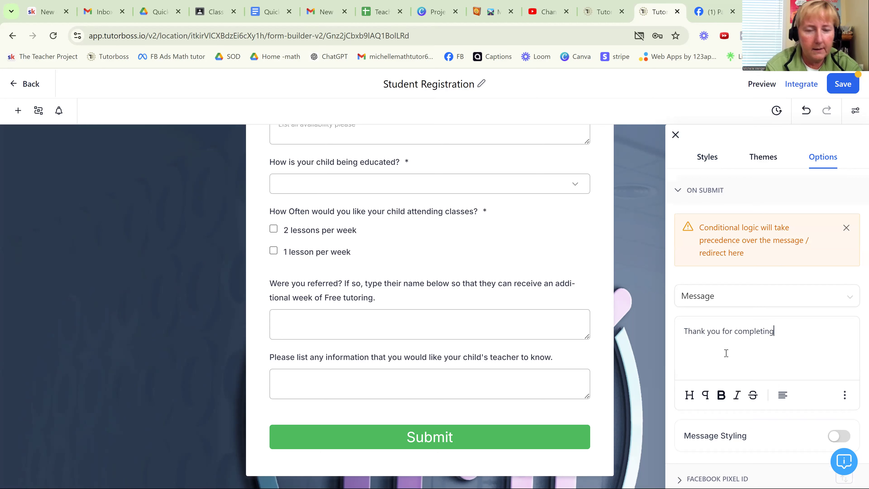
type(" the student")
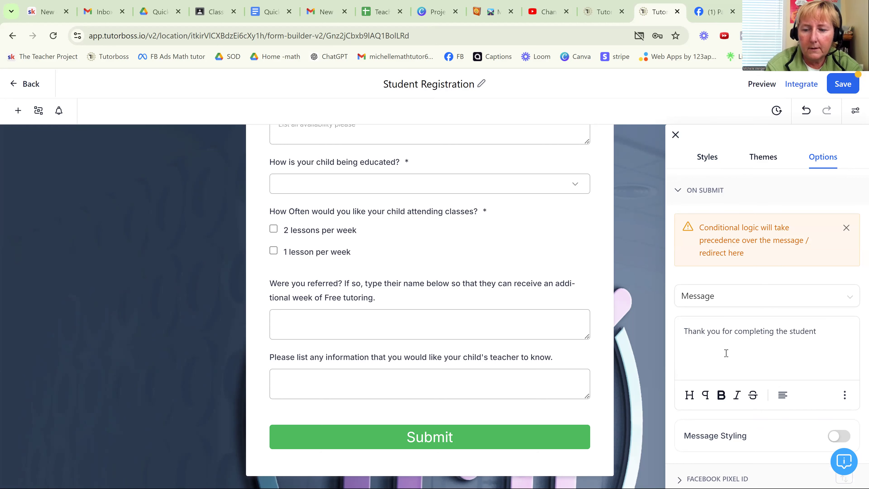
key("Left")
key("Left")
key("Left")
key("Left")
key("Left")
key("Left")
key("Return")
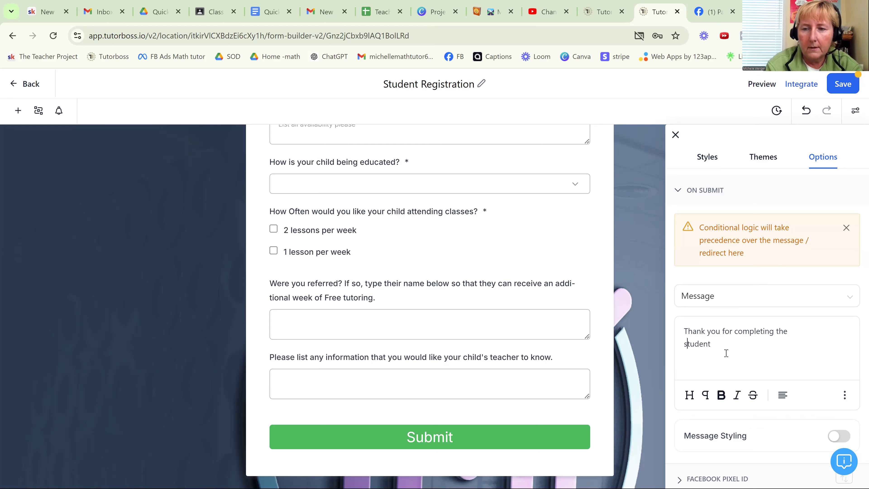
type("regis")
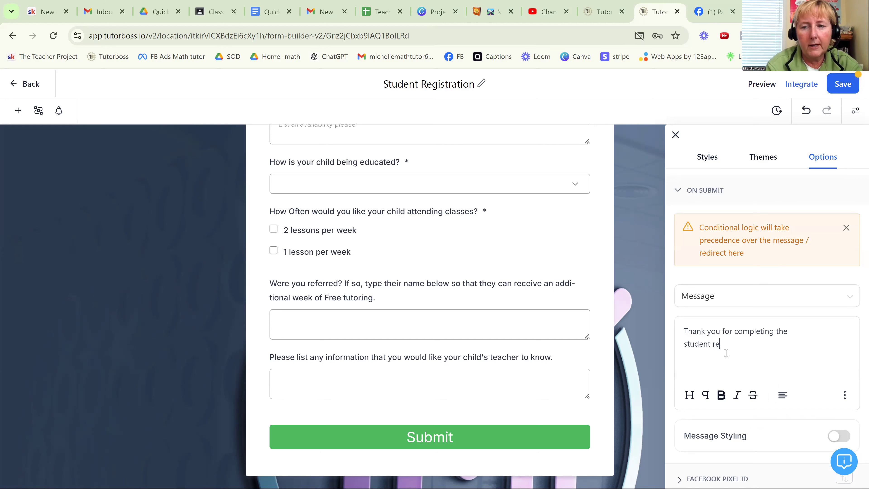
type("tion form")
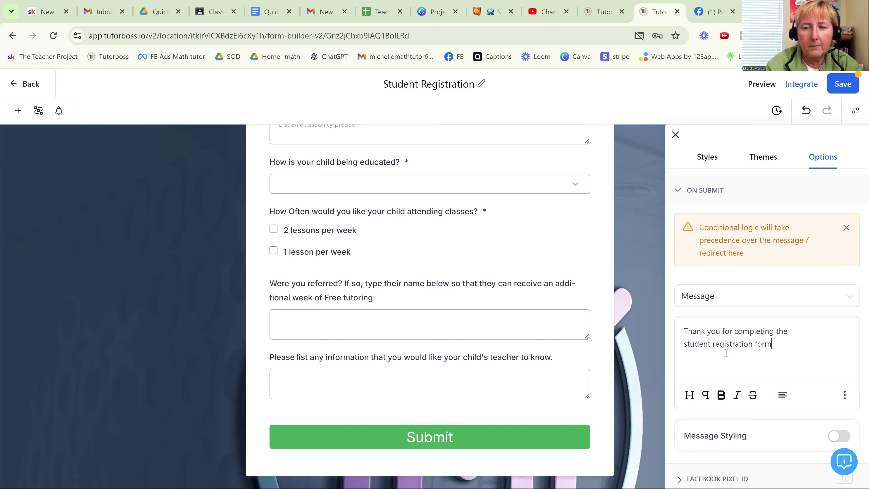
type(".")
- Center both lines of the thank-you message, save the form and close its settings
left_click(783, 395)
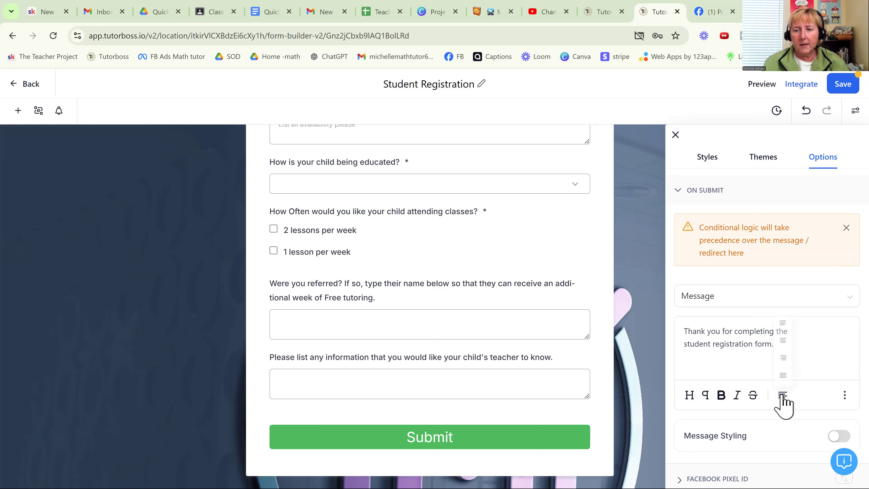
left_click(784, 341)
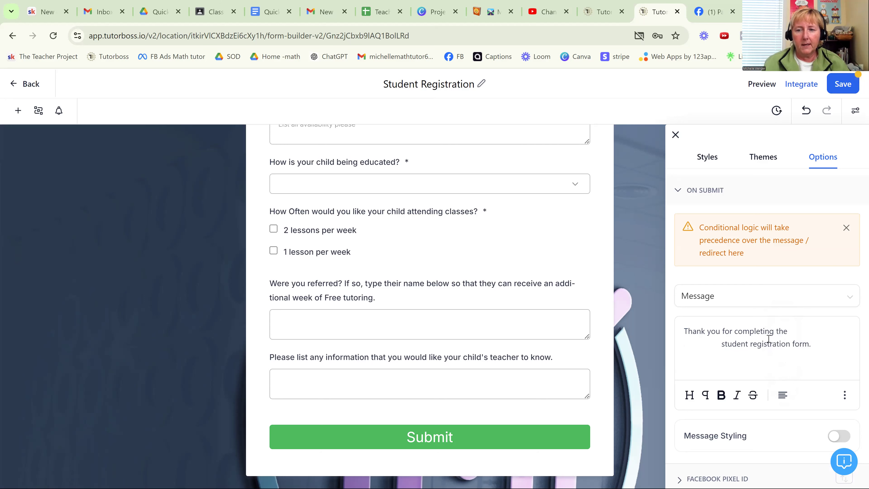
left_click(783, 395)
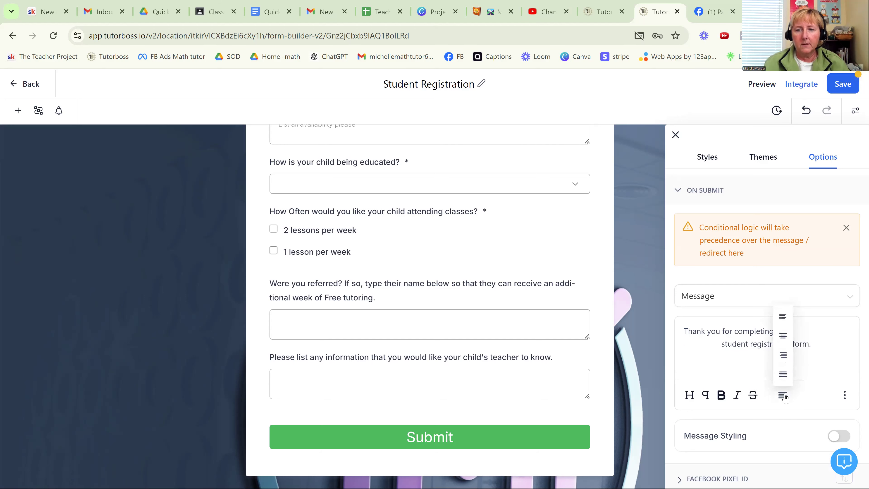
left_click(783, 335)
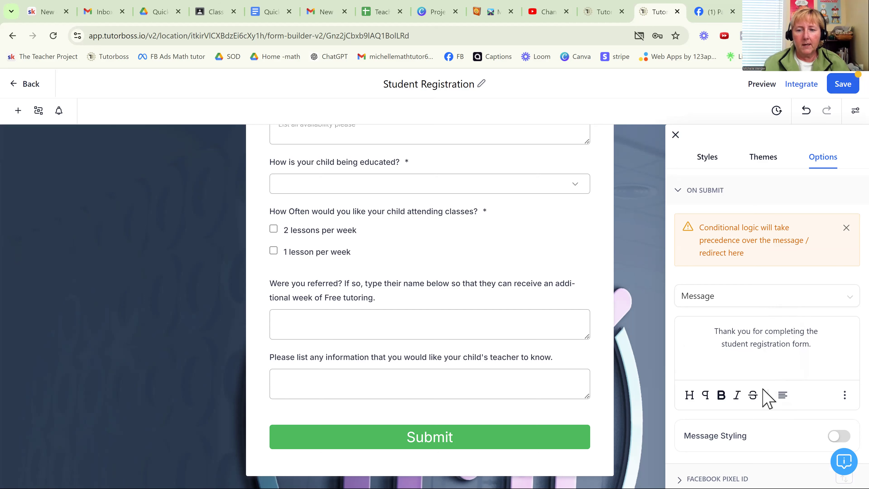
scroll(768, 387, "down", 2)
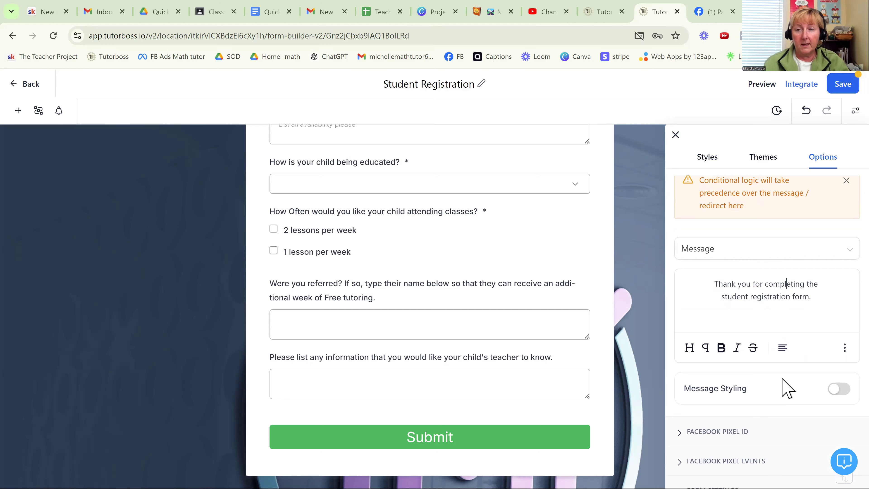
scroll(785, 386, "up", 2)
left_click(840, 85)
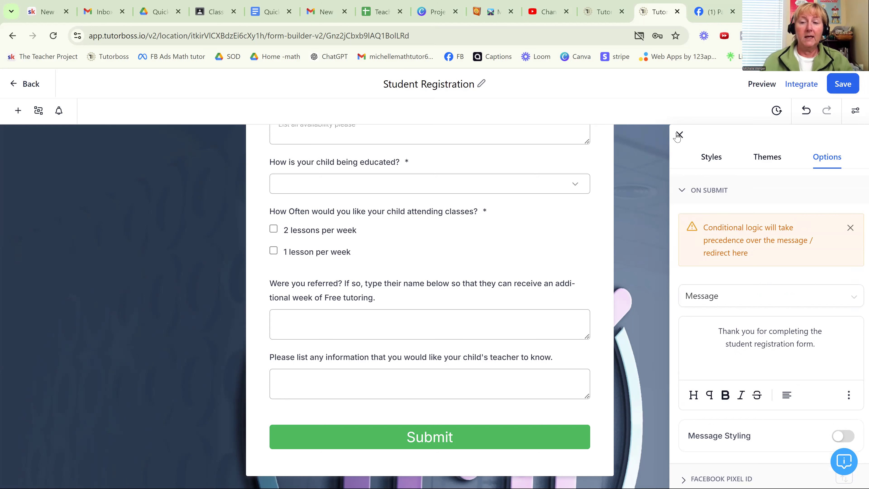
left_click(675, 136)
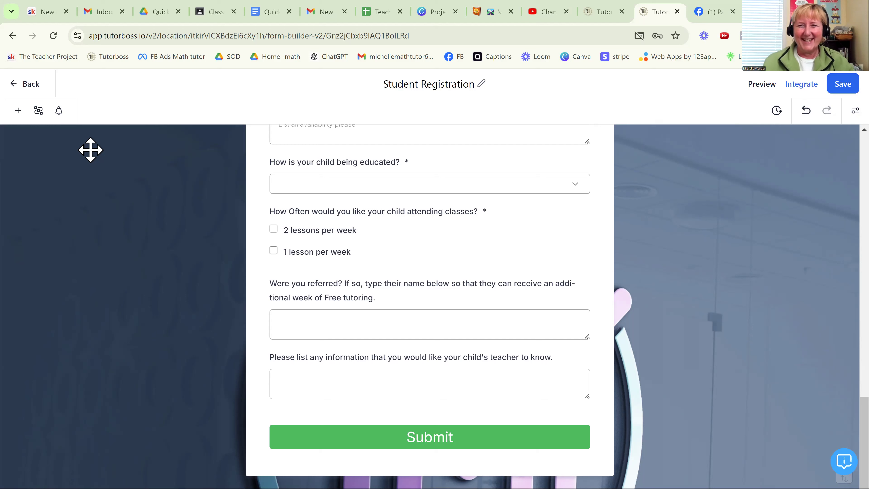
- Review the Student Registration form's integration options for embedding and link sharing, and return to the forms list
left_click(802, 84)
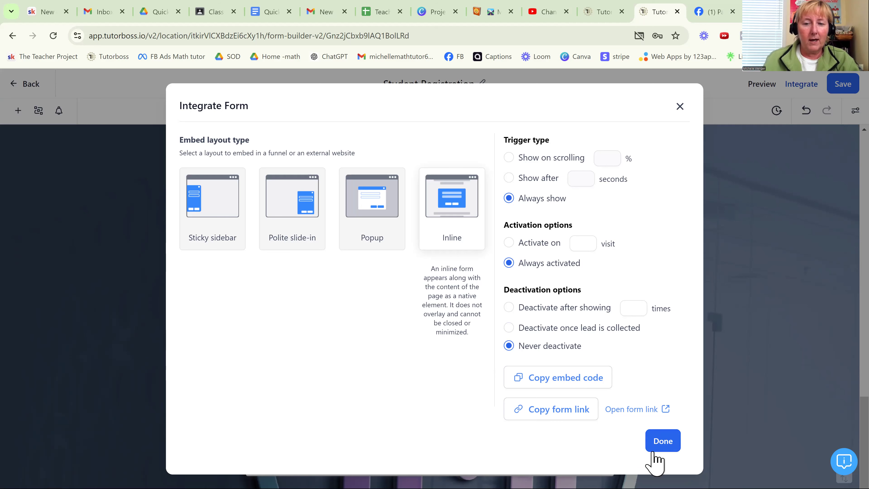
left_click(662, 447)
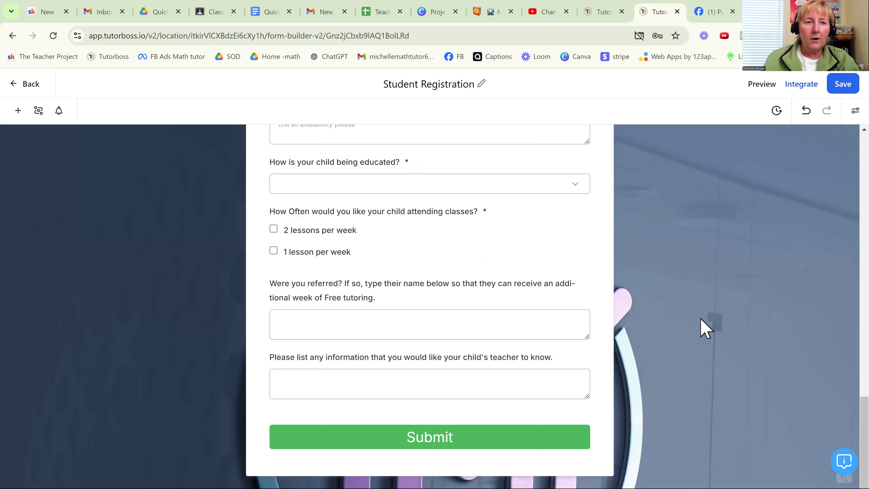
scroll(704, 328, "up", 10)
left_click(28, 84)
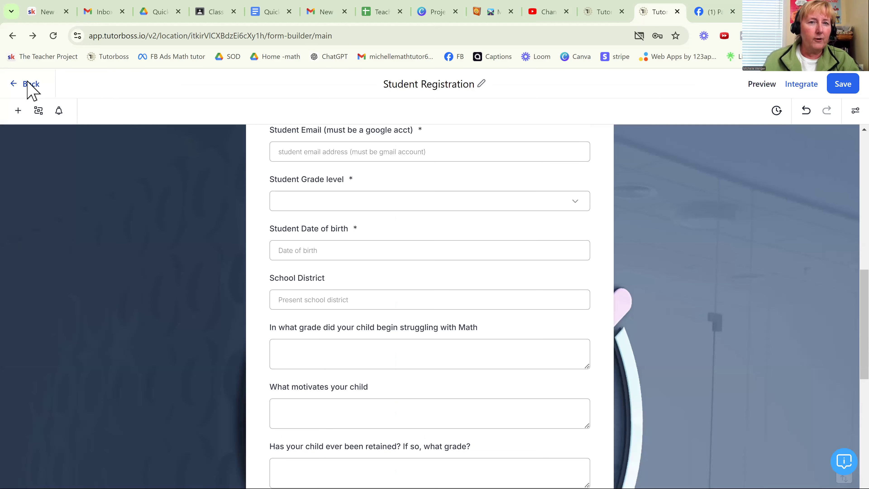